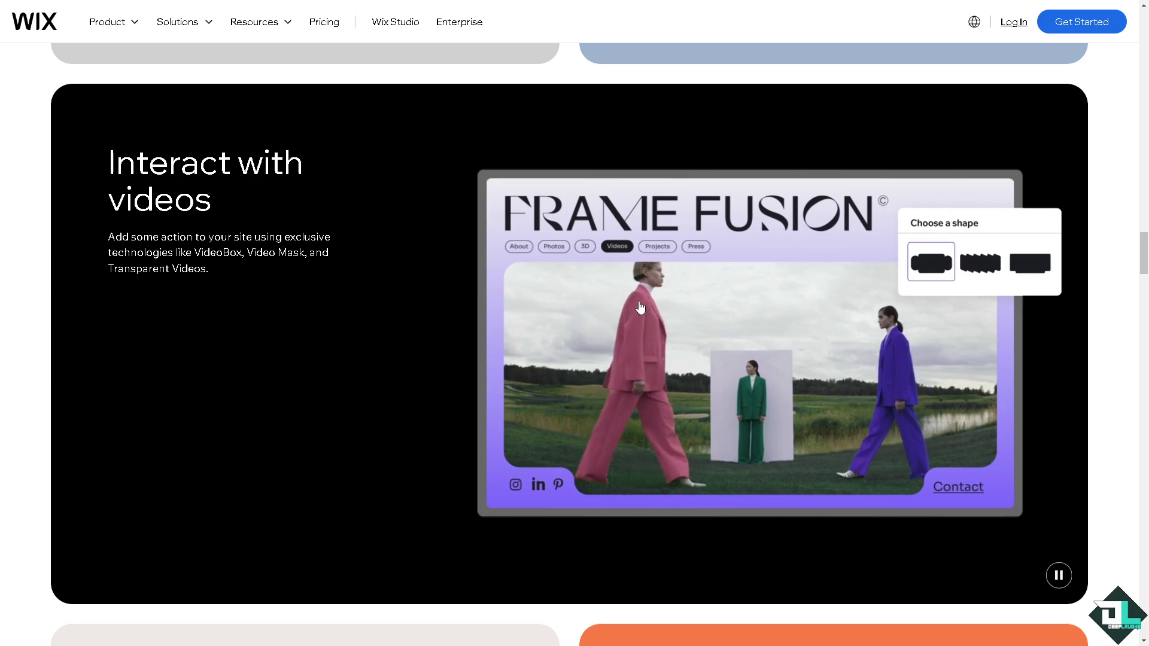
# - Switch to the HTML5 Games site and look through the games in its Best section
pyautogui.click(956, 58)
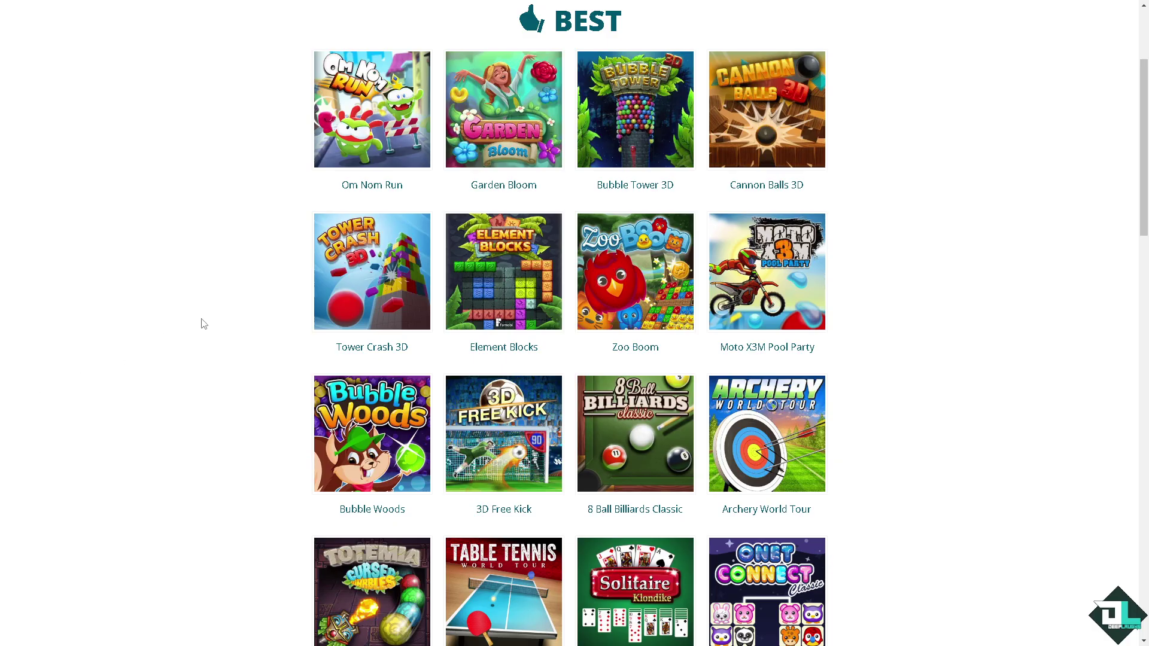
pyautogui.scroll(-3, 262, 310)
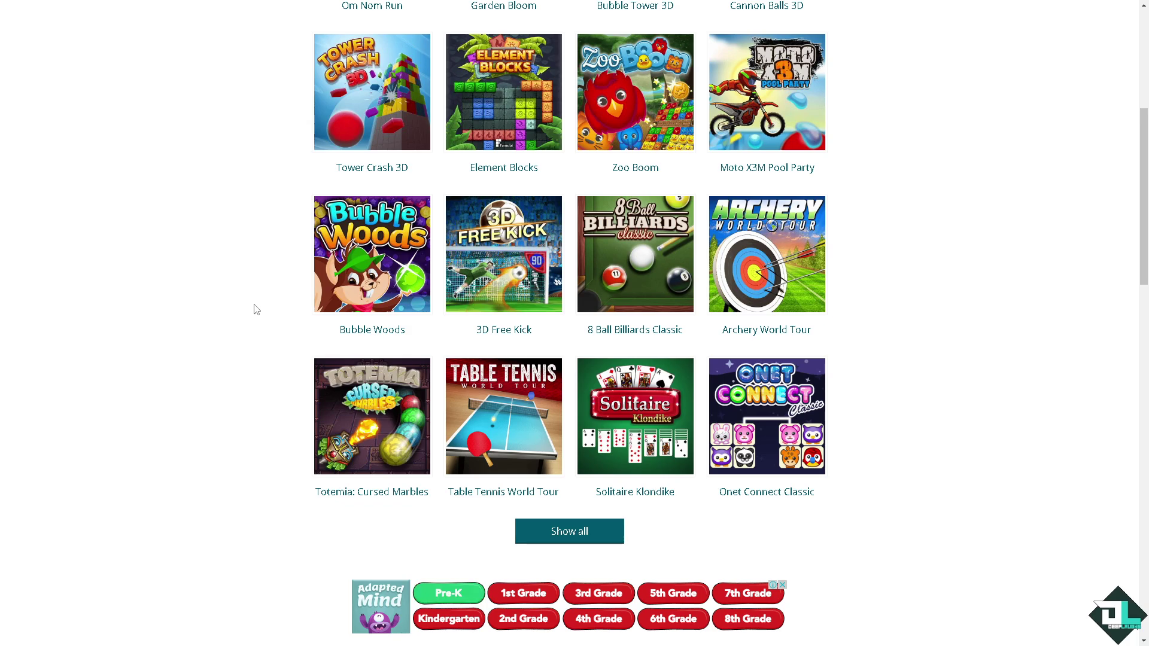
pyautogui.scroll(5, 294, 319)
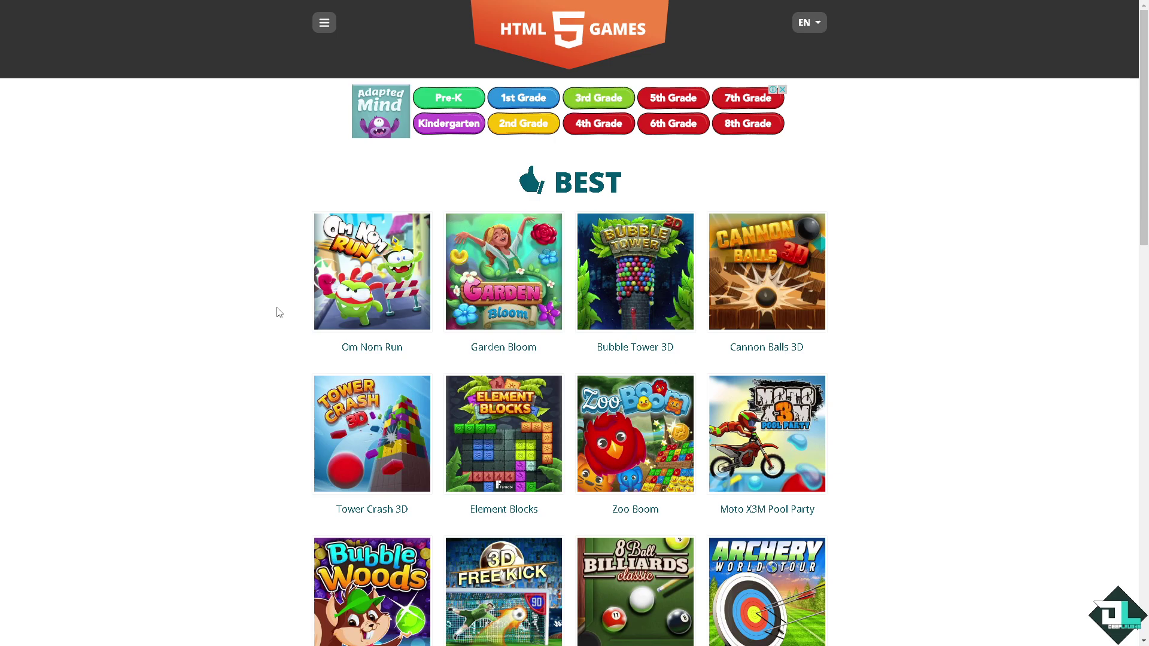
pyautogui.scroll(-2, 443, 308)
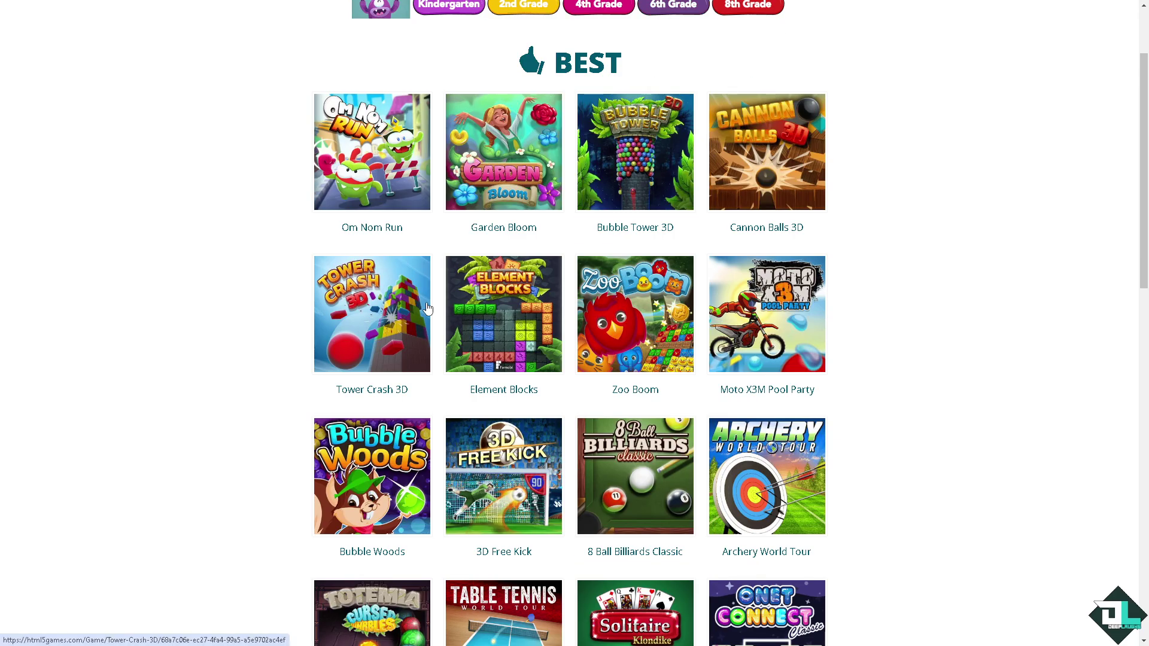
pyautogui.scroll(-4, 428, 309)
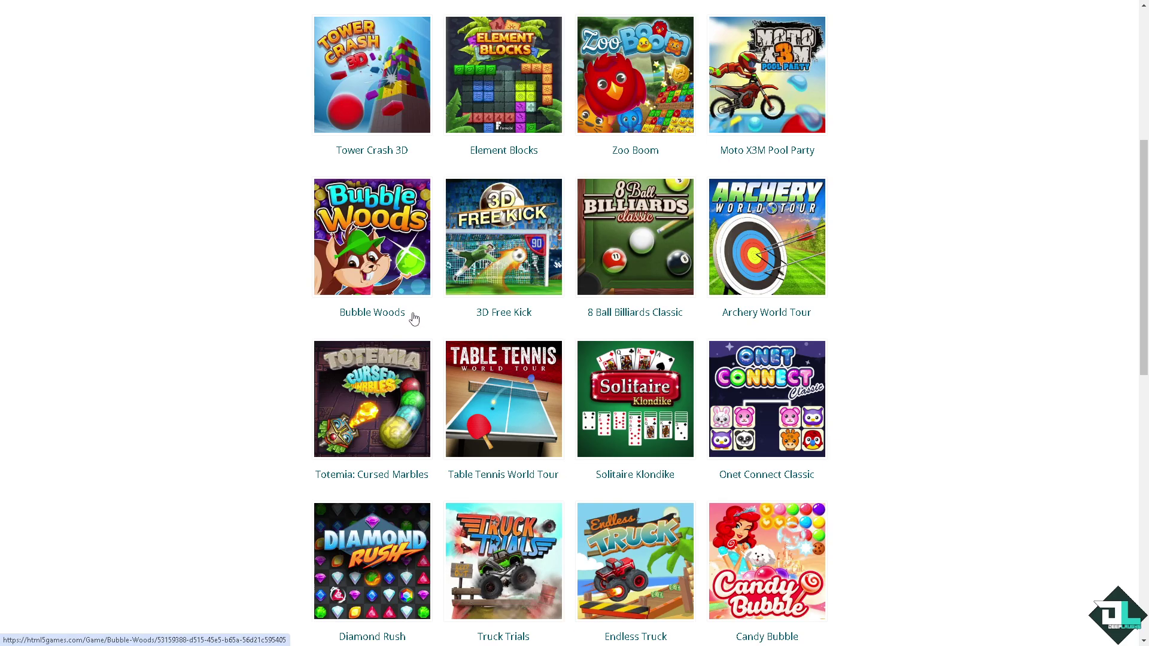
pyautogui.scroll(-5, 413, 318)
pyautogui.scroll(4, 413, 318)
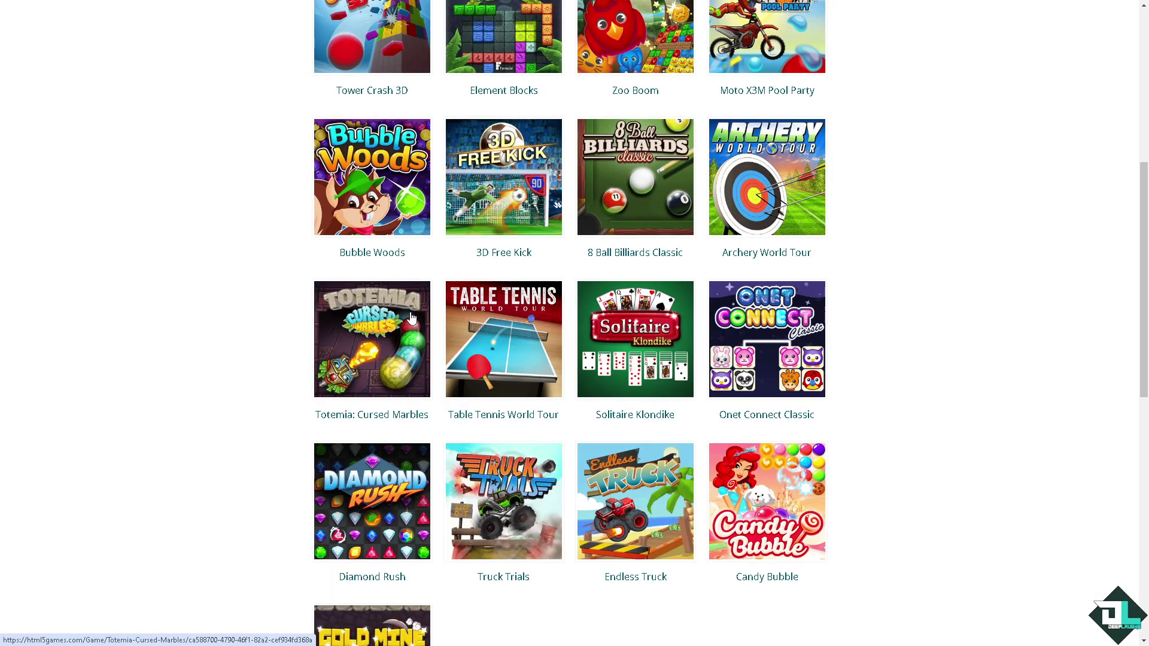
pyautogui.scroll(7, 411, 318)
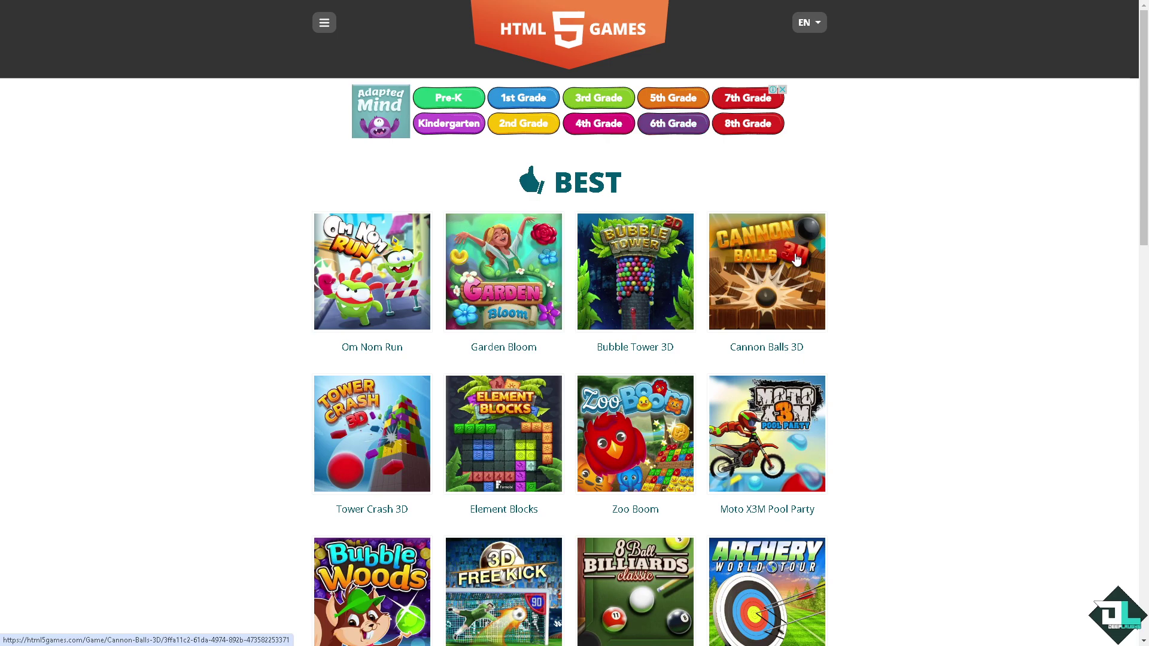
# - Open the Moto X3M Pool Party game page and copy its link for placing the game on a website
pyautogui.click(780, 426)
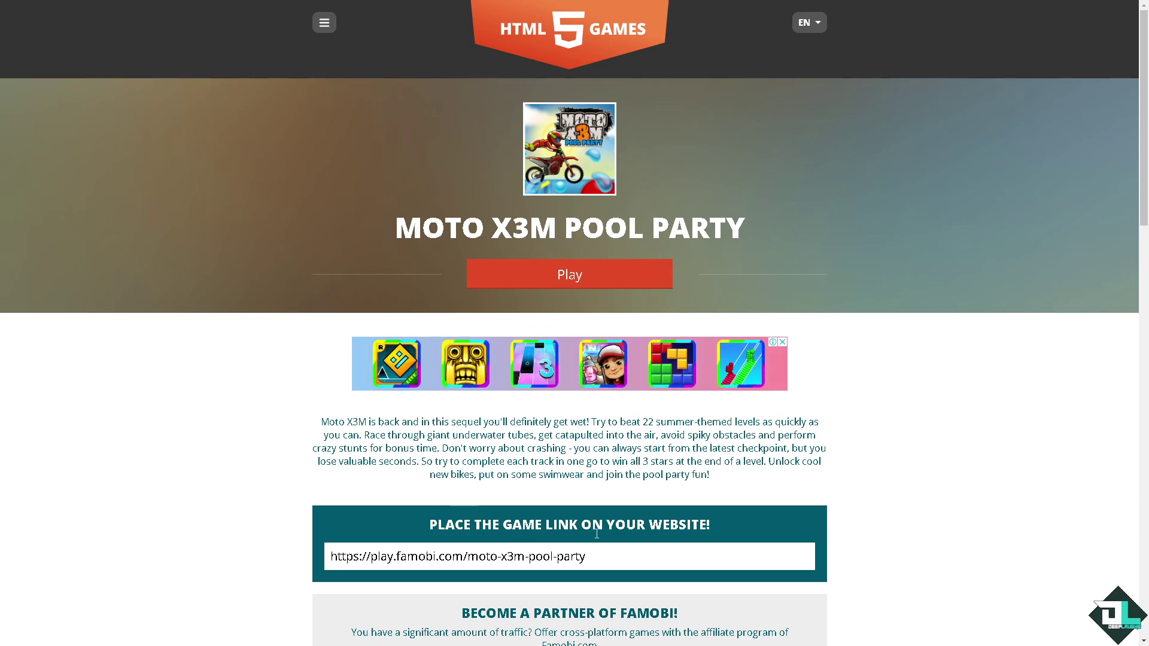
pyautogui.scroll(-1, 604, 551)
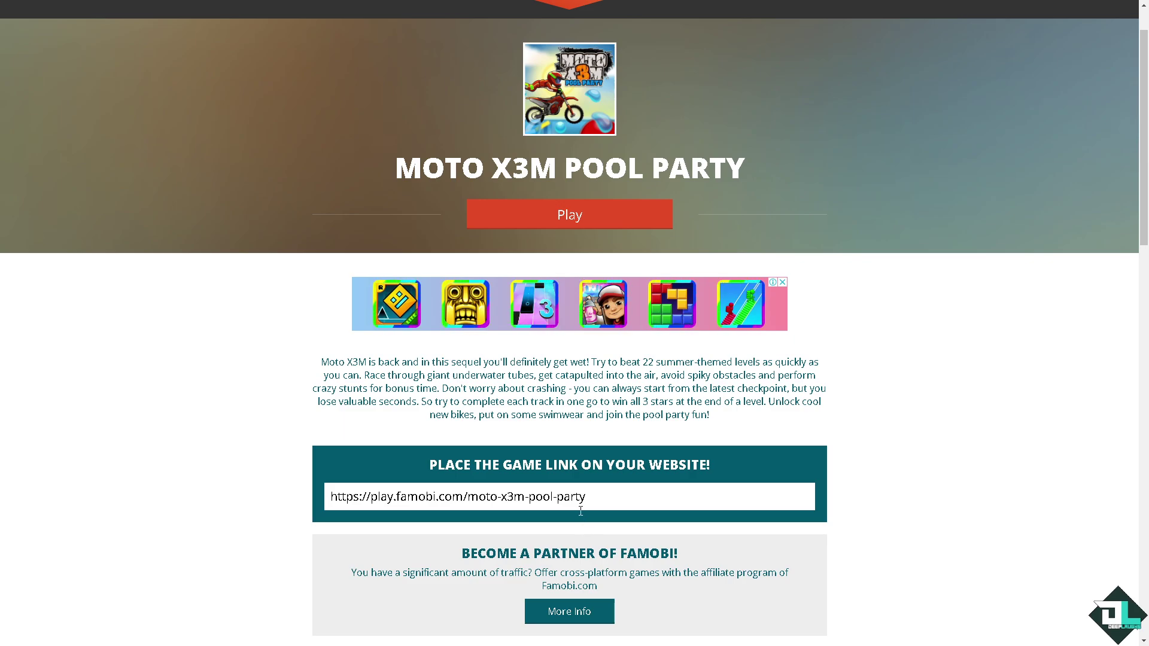
pyautogui.click(461, 501)
pyautogui.hotkey('ctrl', 'c')
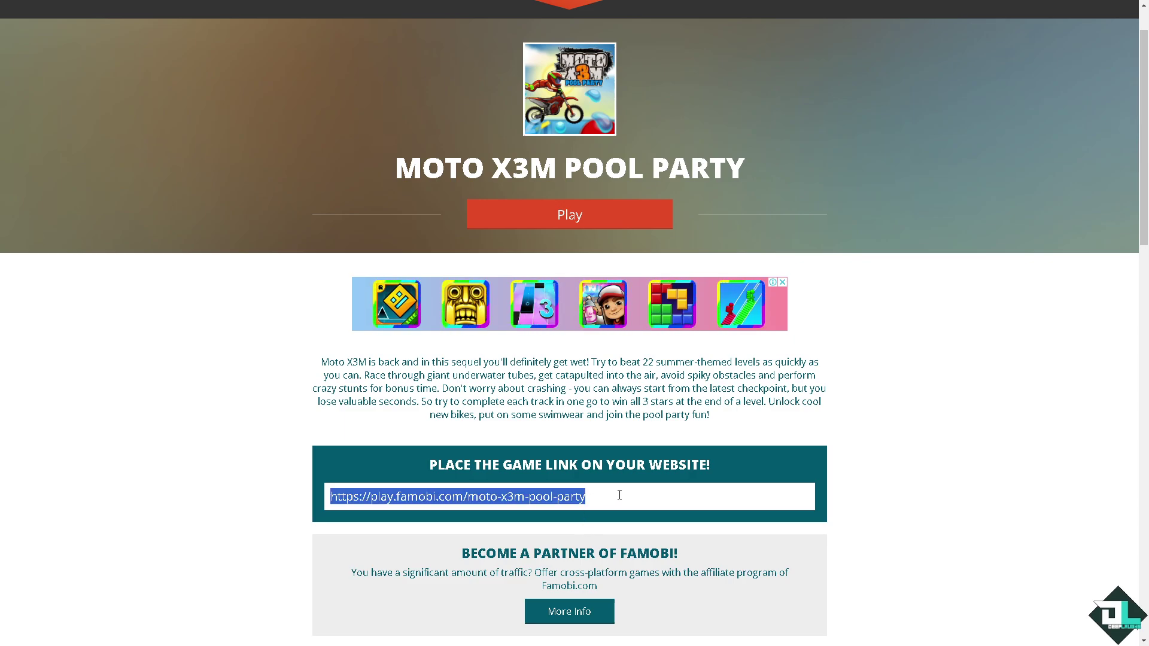
pyautogui.rightClick(461, 501)
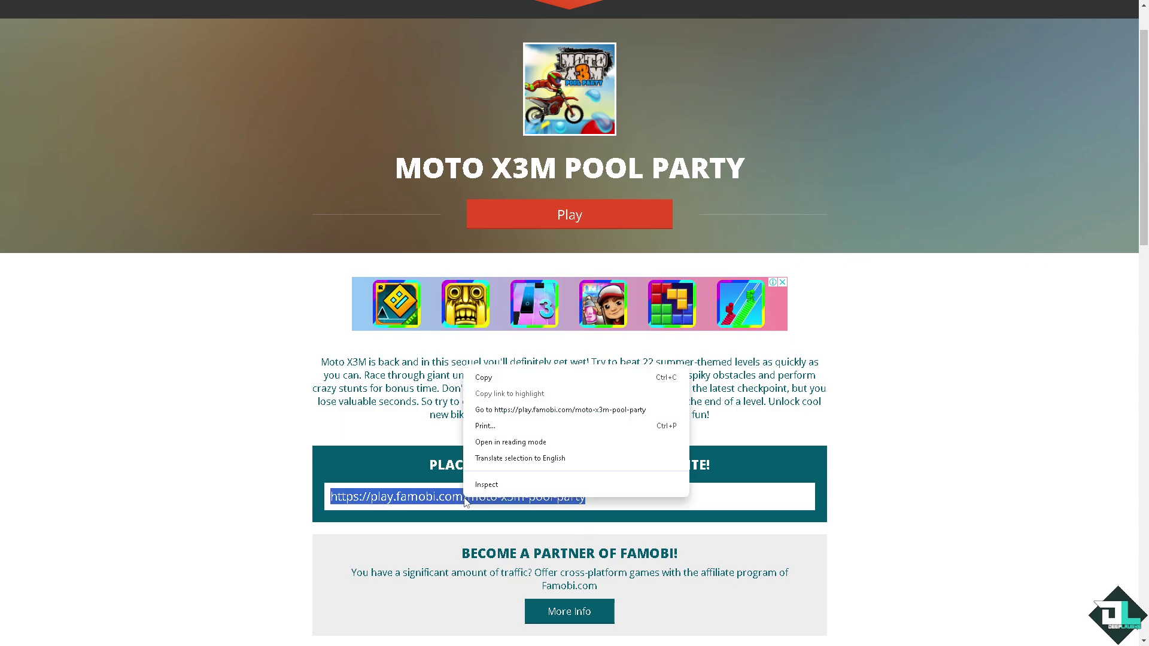
pyautogui.click(493, 373)
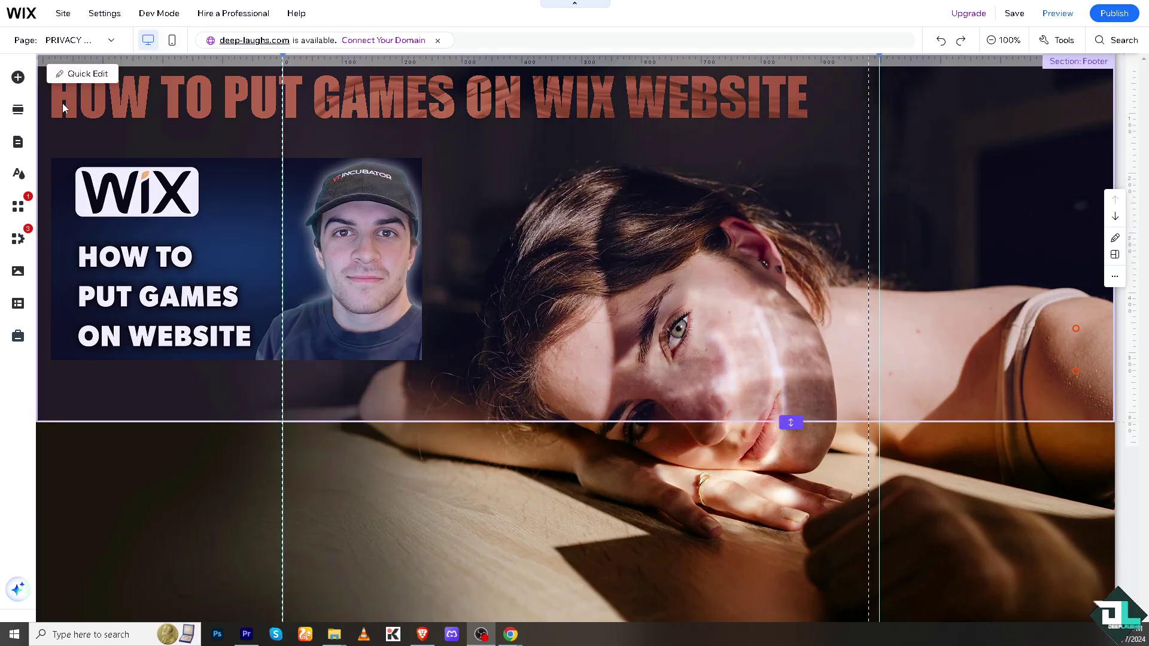
# - Switch to the Wix editor, add an Embed a site element to the page and enlarge its frame slightly
pyautogui.click(18, 77)
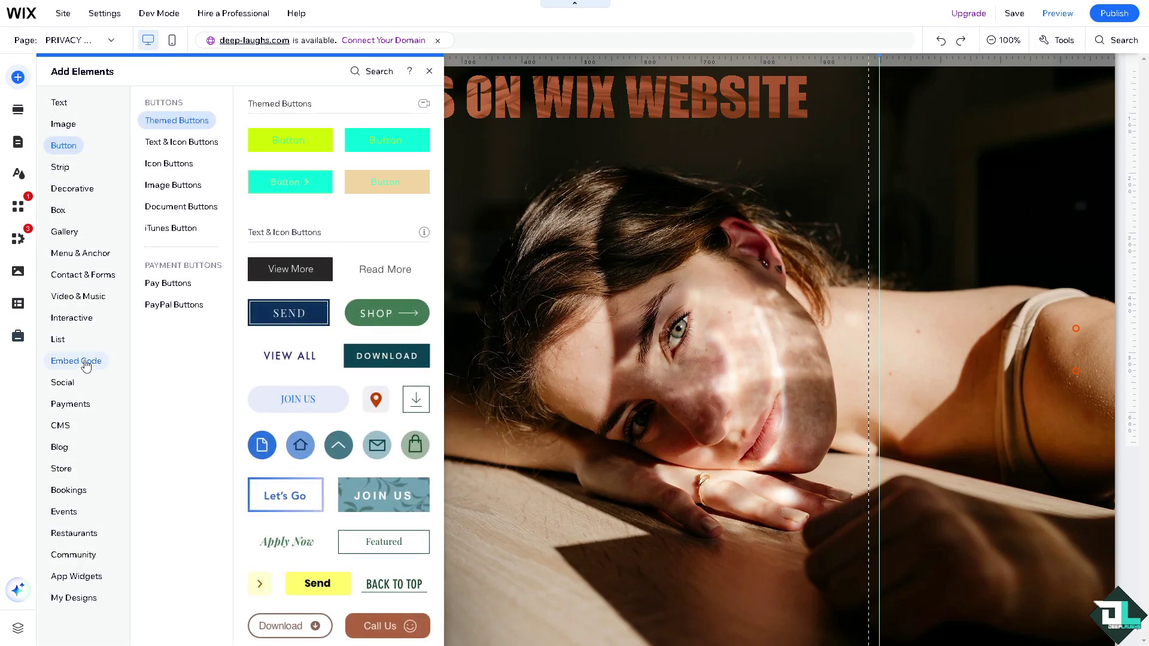
pyautogui.click(86, 366)
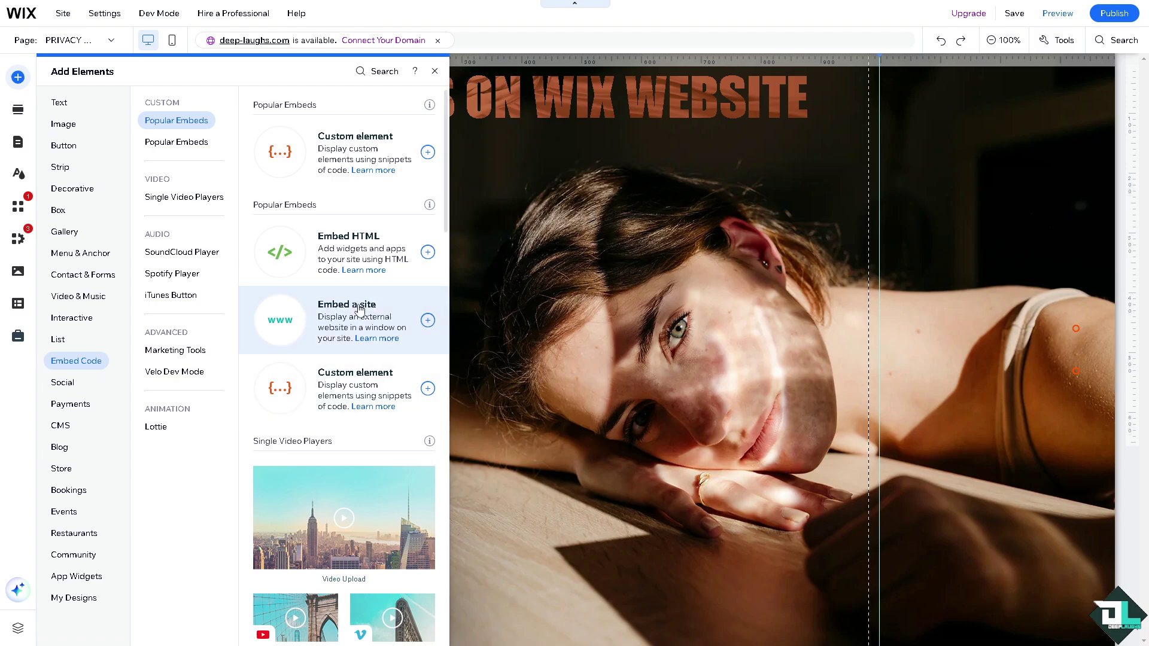
pyautogui.click(357, 309)
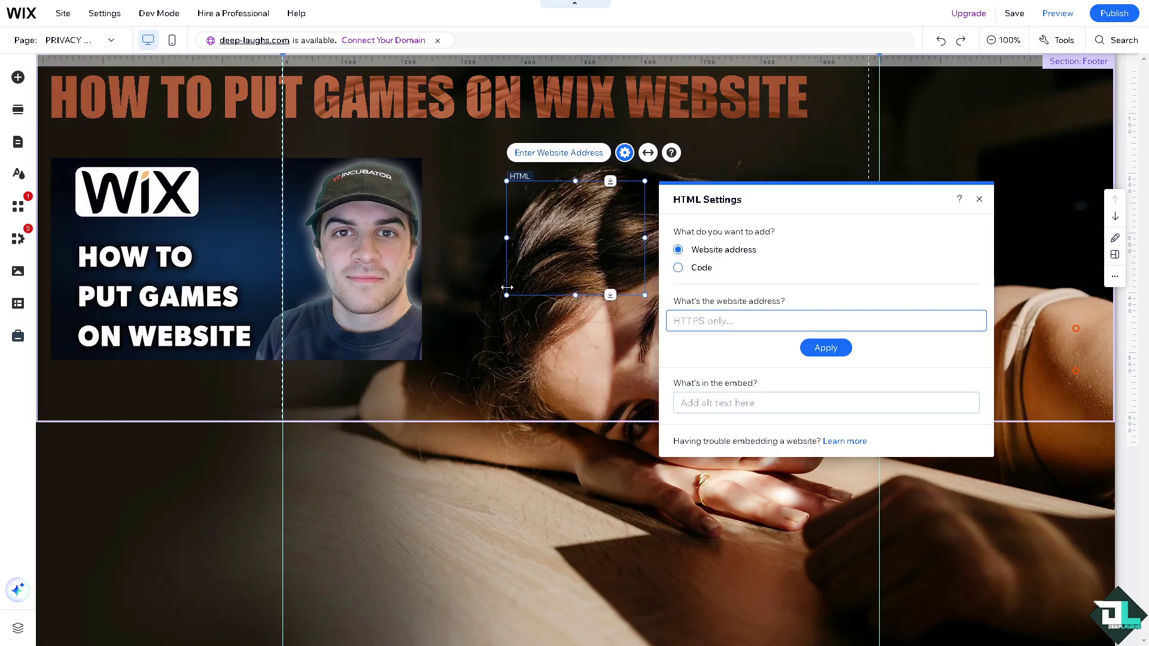
pyautogui.moveTo(503, 297); pyautogui.dragTo(473, 322)
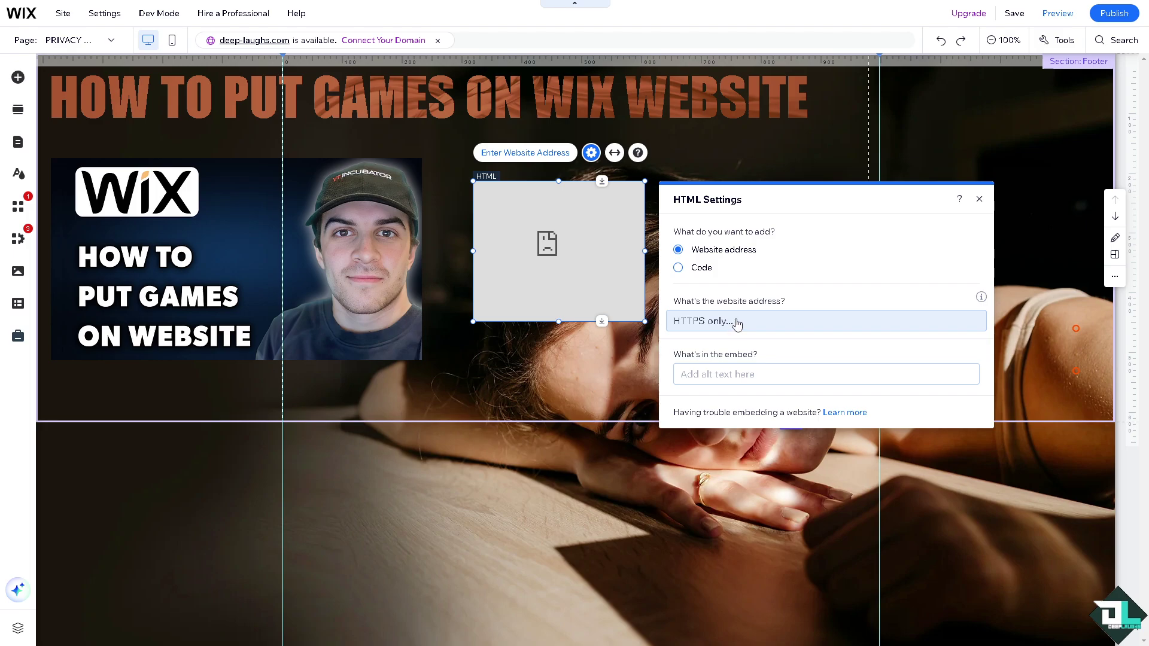
pyautogui.click(737, 322)
pyautogui.hotkey('ctrl', 'v')
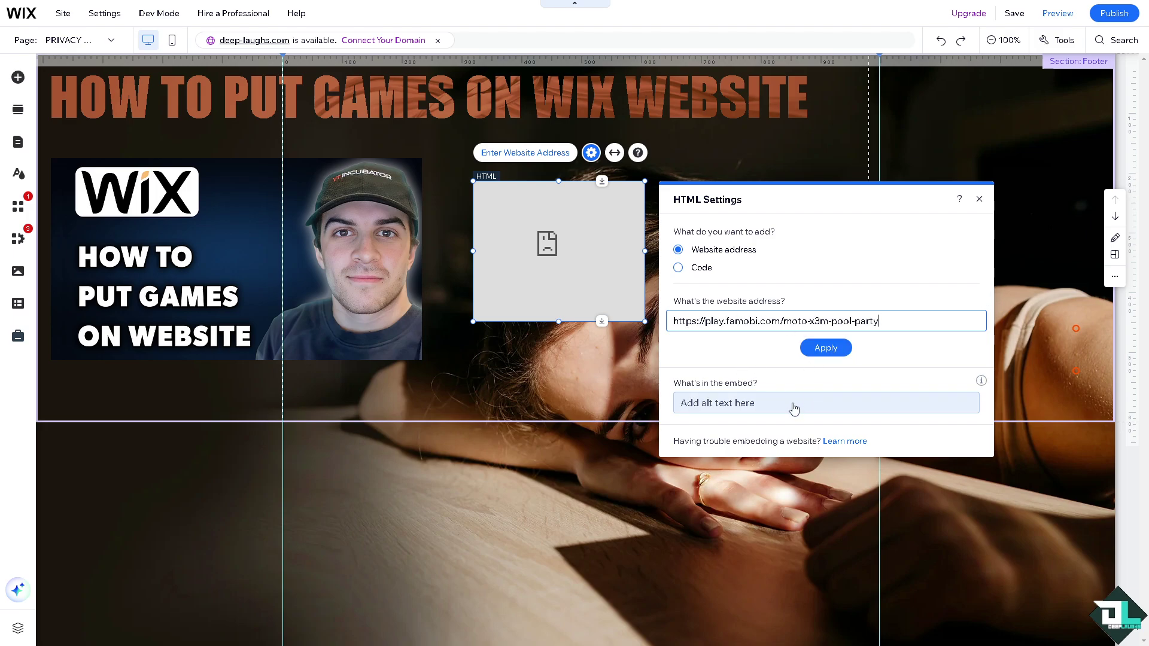
pyautogui.press('Return')
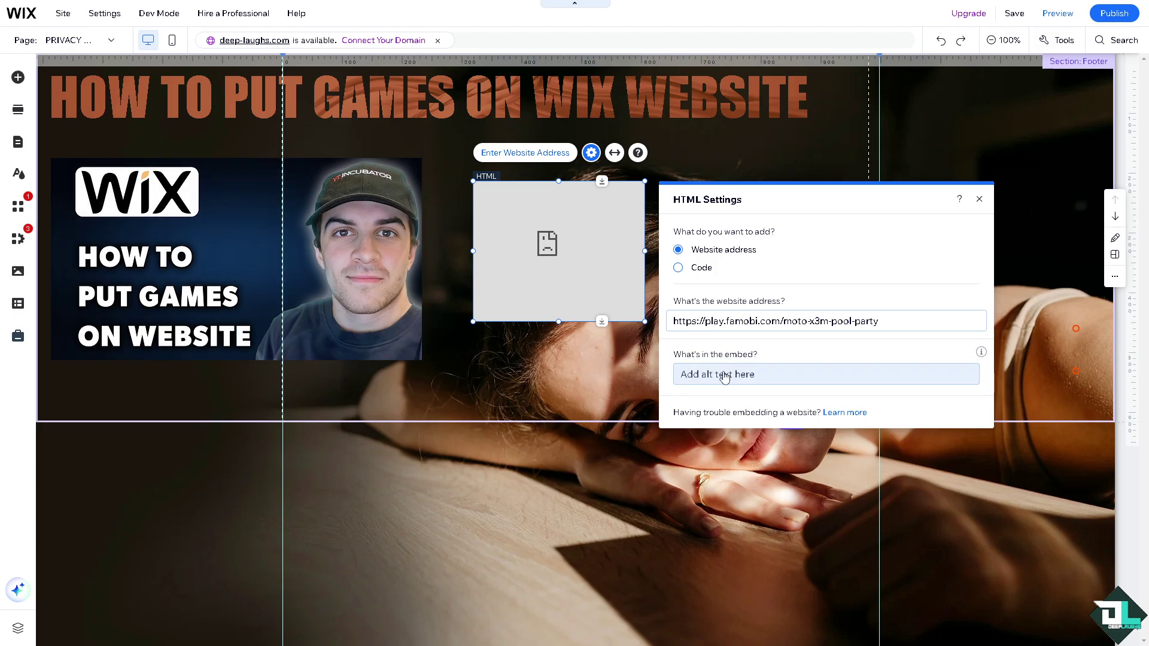
pyautogui.click(559, 244)
pyautogui.click(737, 378)
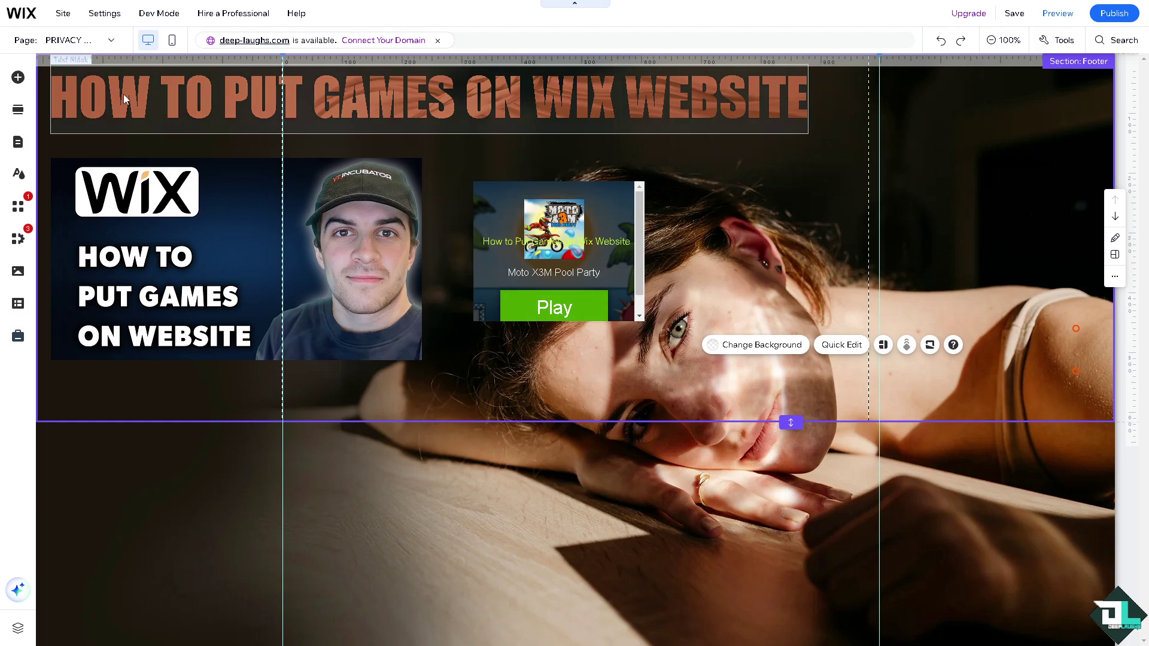
# - Search the Wix App Market for "Game" and show the full list of results
pyautogui.click(18, 207)
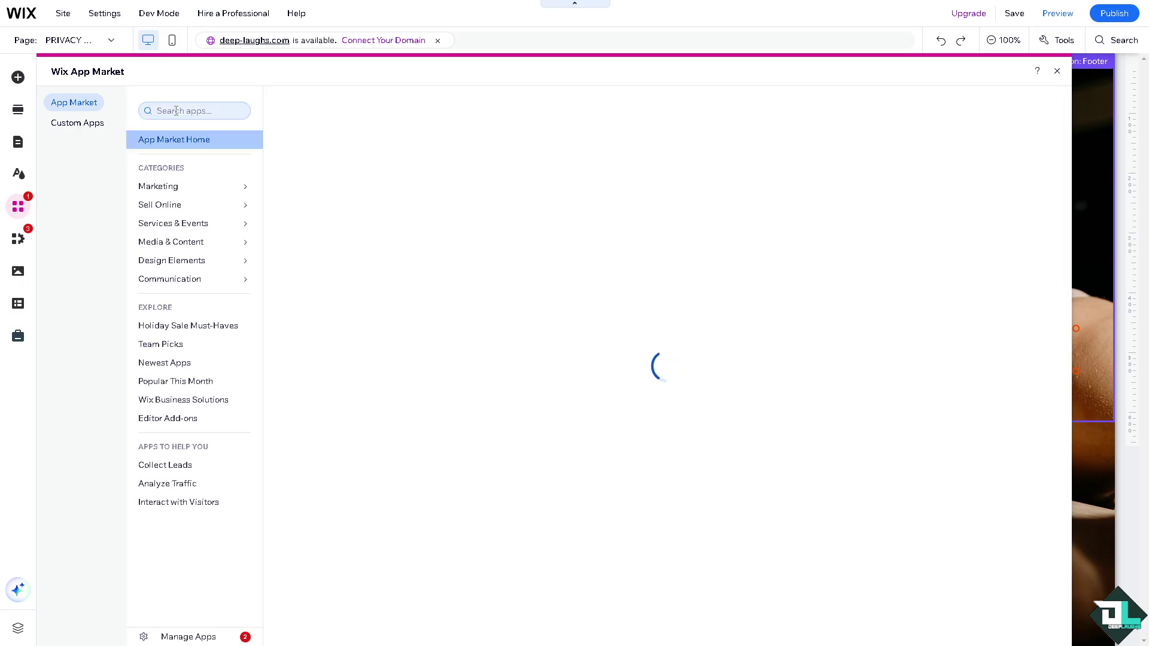
pyautogui.click(176, 110)
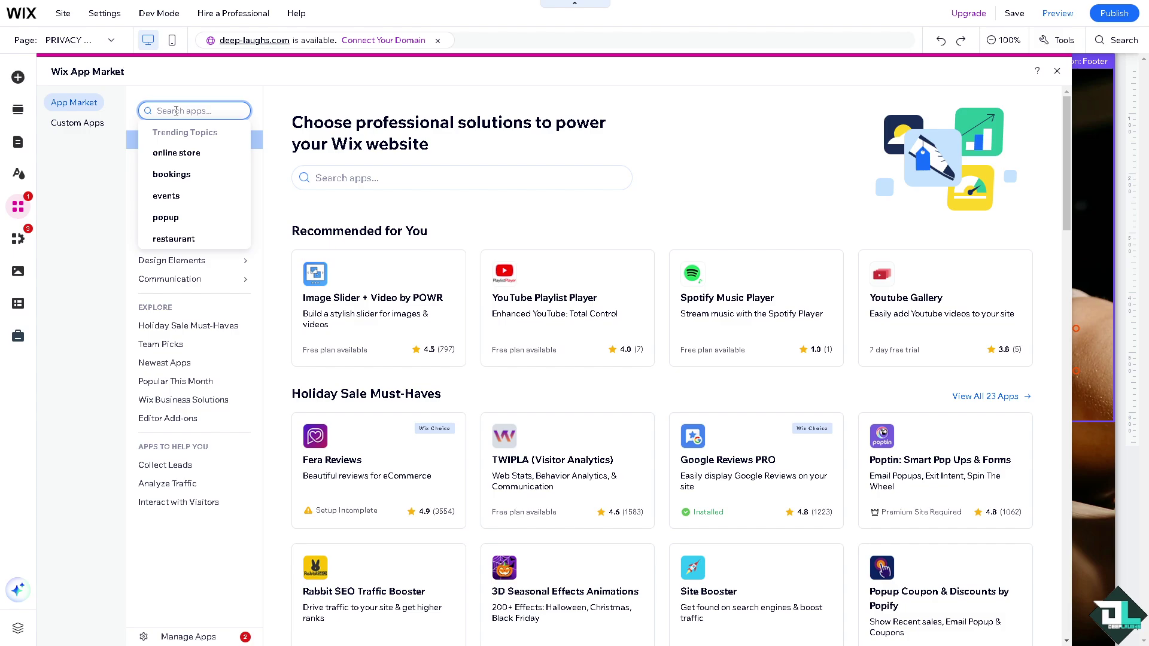
pyautogui.write('Game')
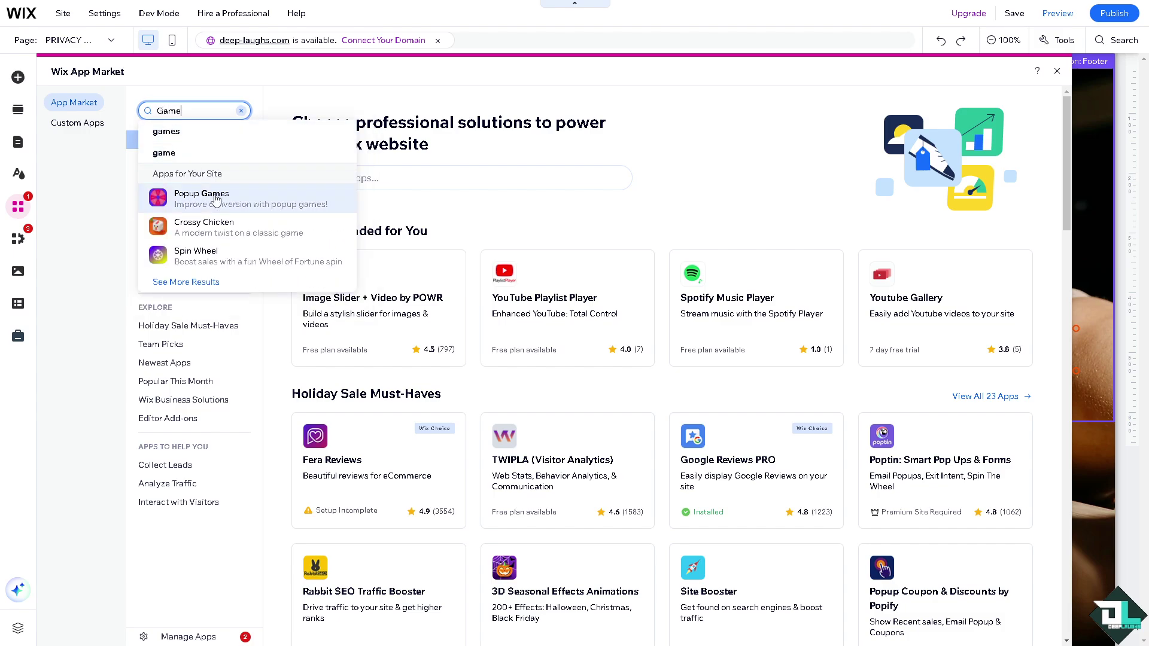
pyautogui.click(201, 287)
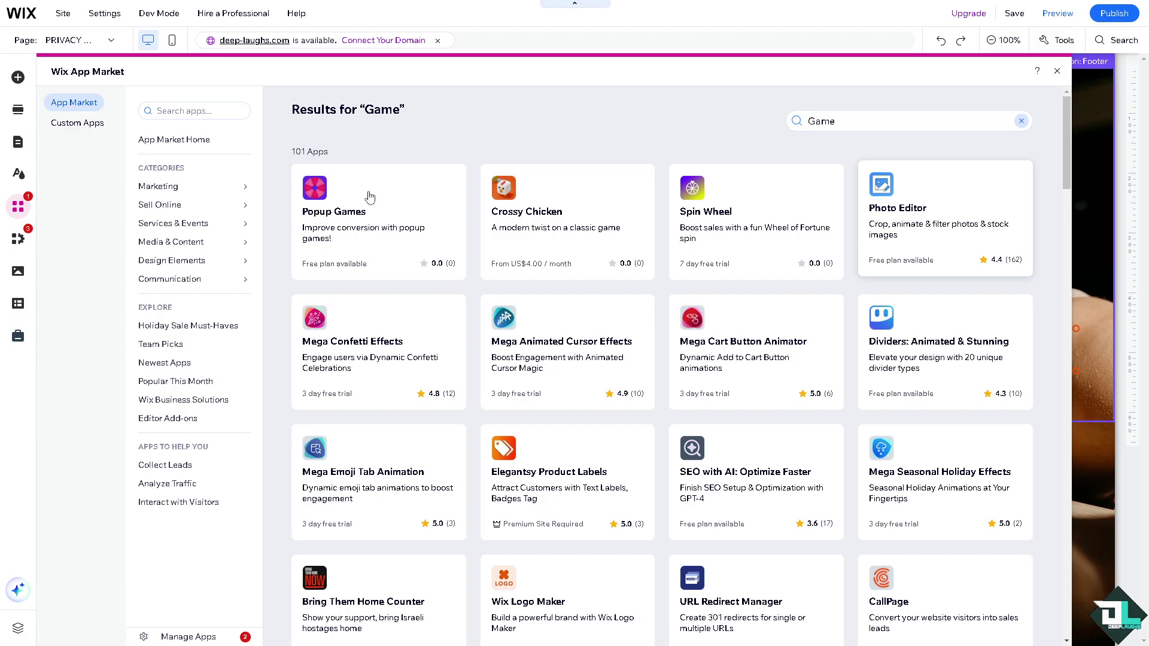
# - Add the Popup Games app to the site and agree to its requested permissions
pyautogui.click(333, 213)
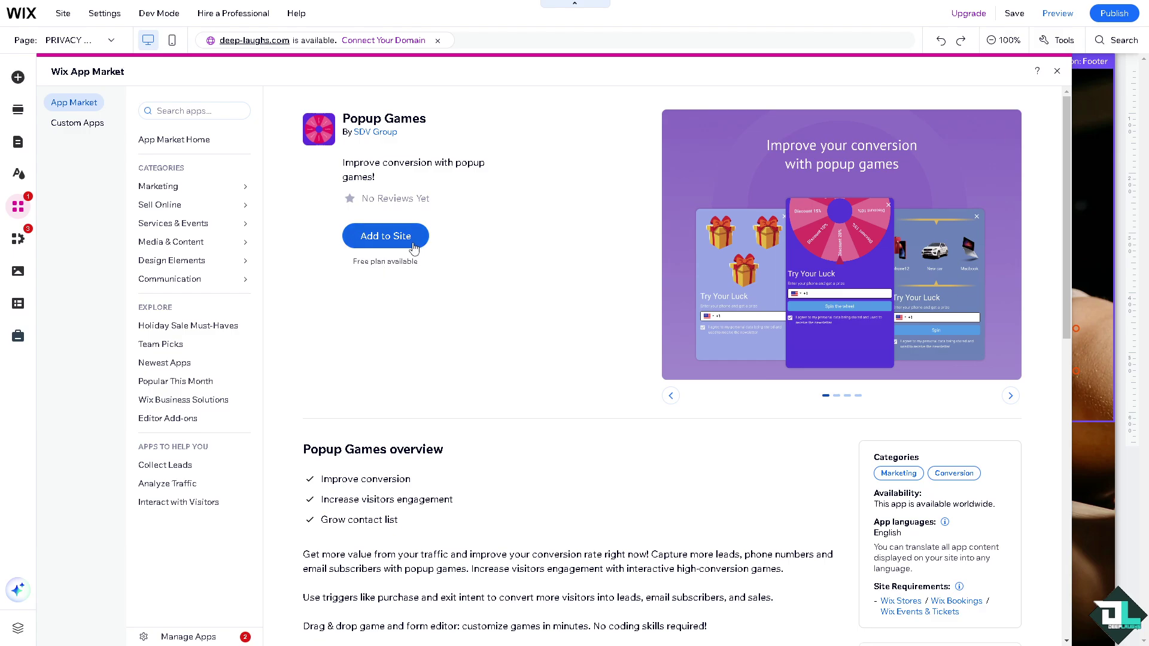
pyautogui.click(396, 242)
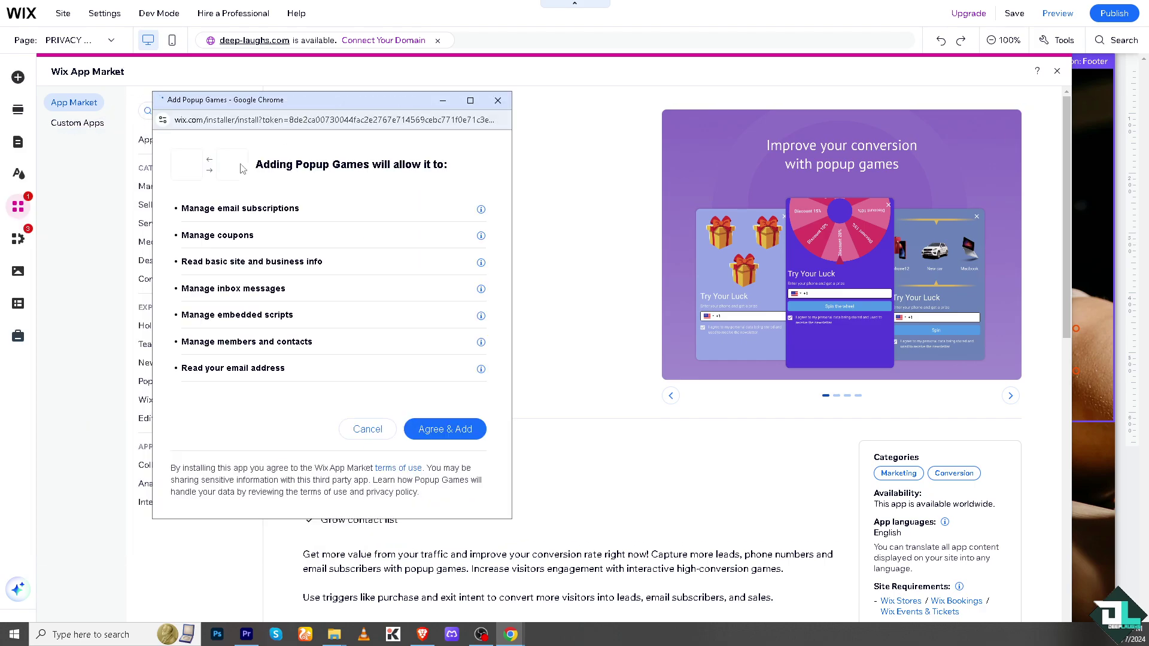
pyautogui.click(444, 429)
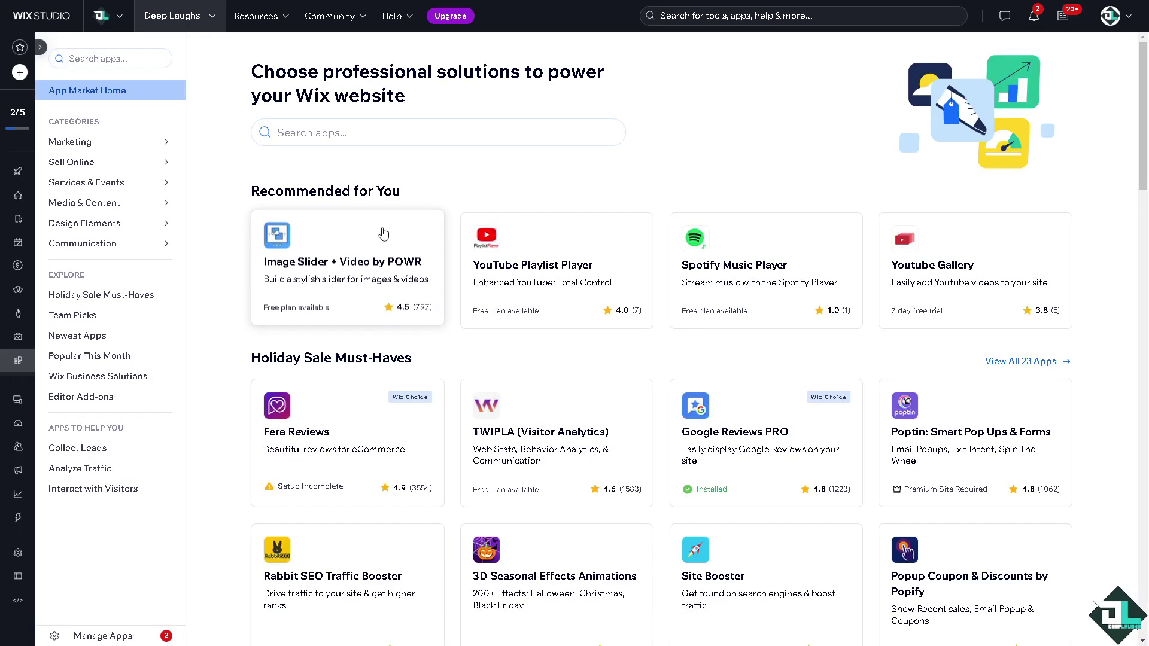
# - Search the Wix Studio dashboard's app market for "Games", open Crossy Chicken and request adding it to the site
pyautogui.click(299, 137)
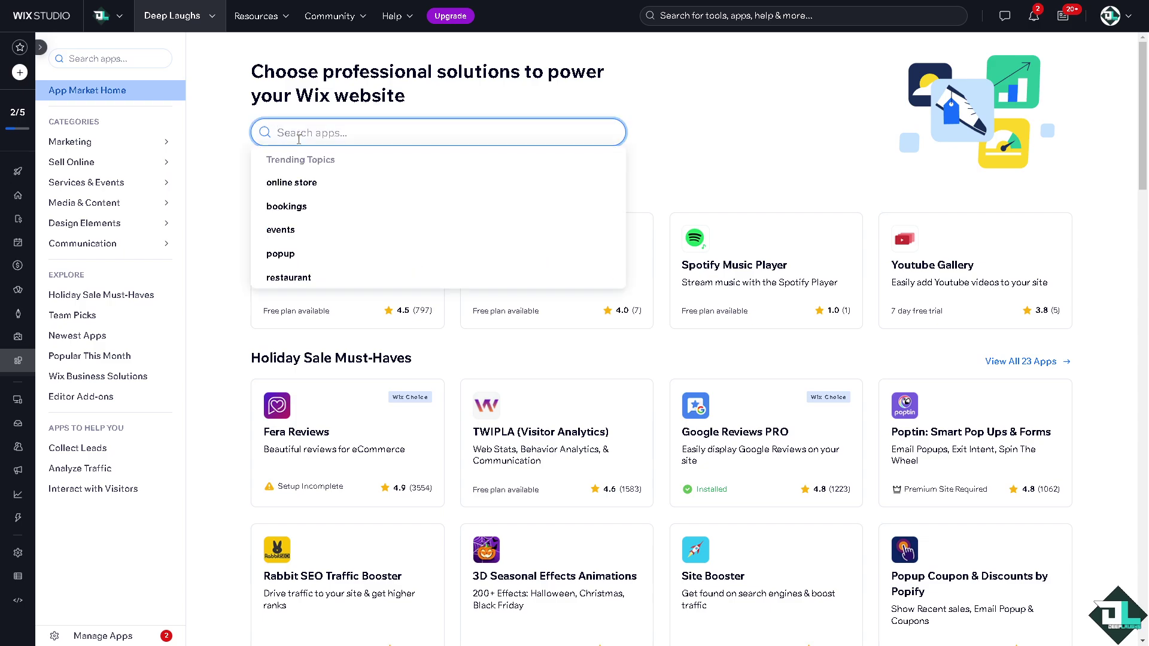
pyautogui.write('Games')
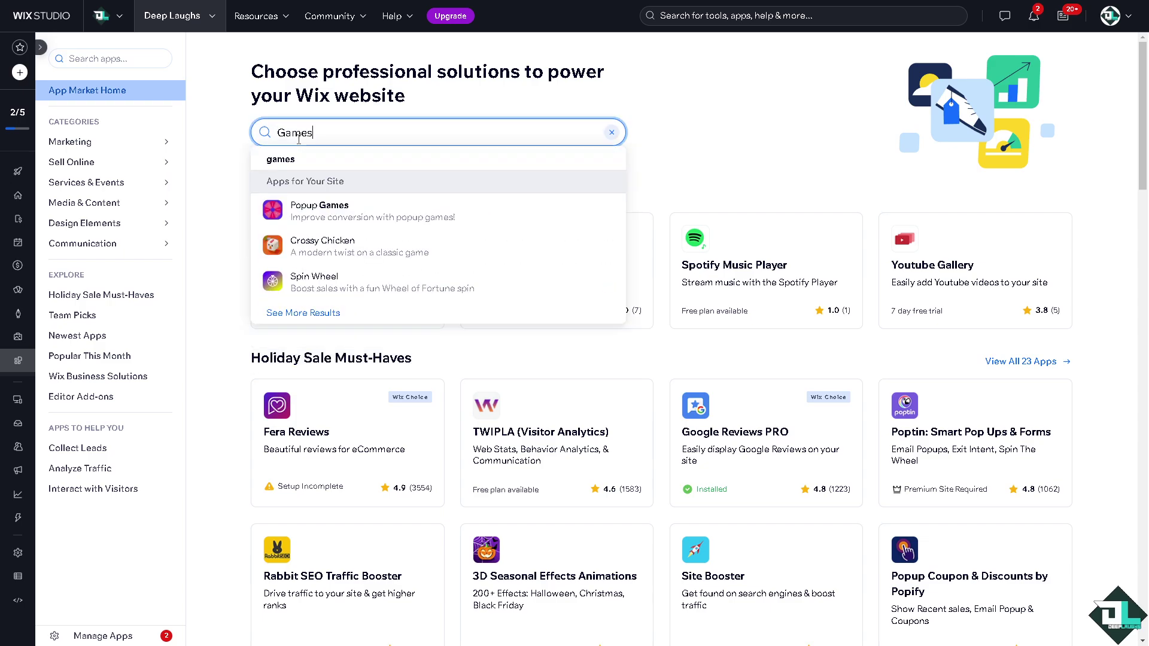
pyautogui.click(333, 246)
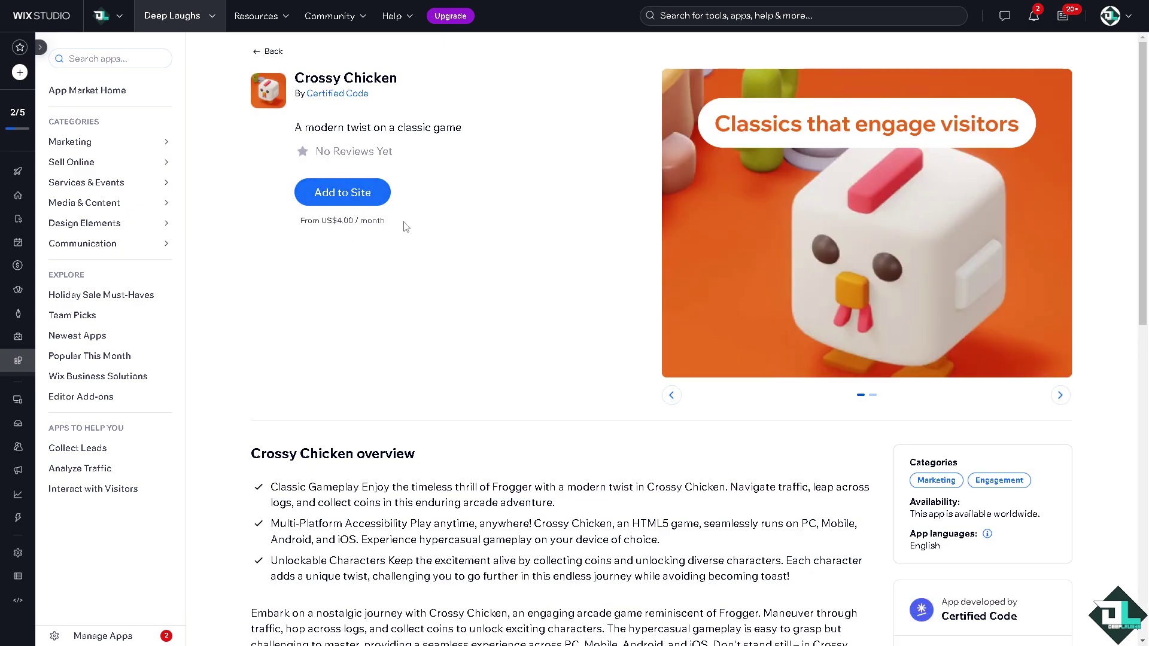
pyautogui.click(364, 197)
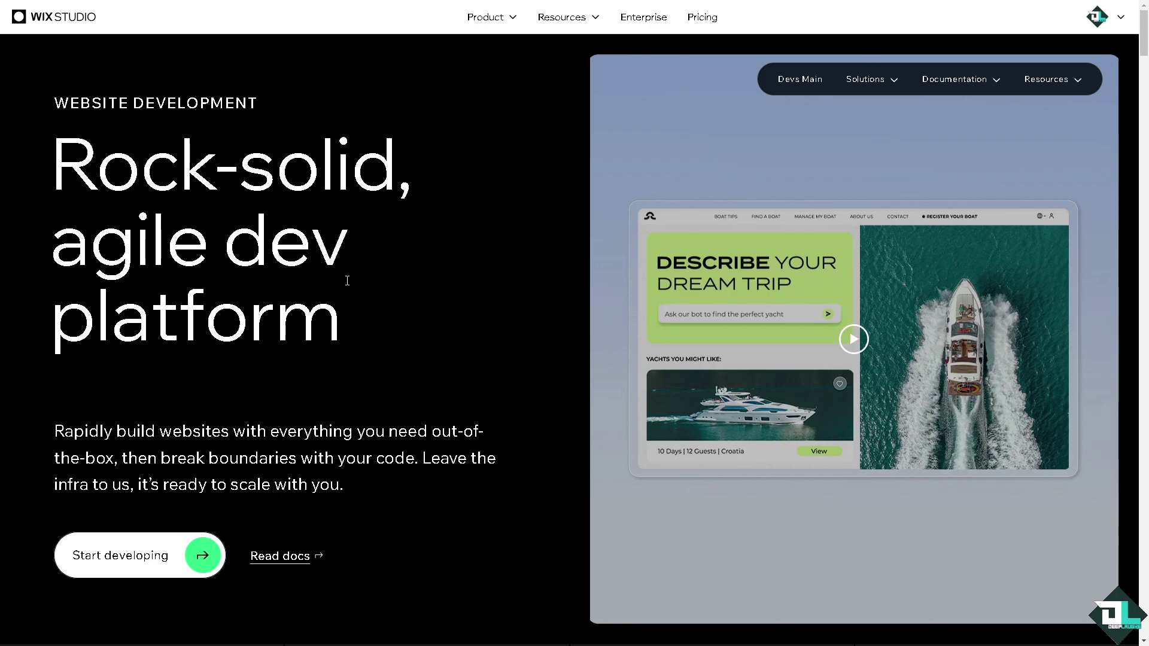
# - Examine the Wix Studio website development page down to its section on APIs and integrations
pyautogui.scroll(-2, 347, 280)
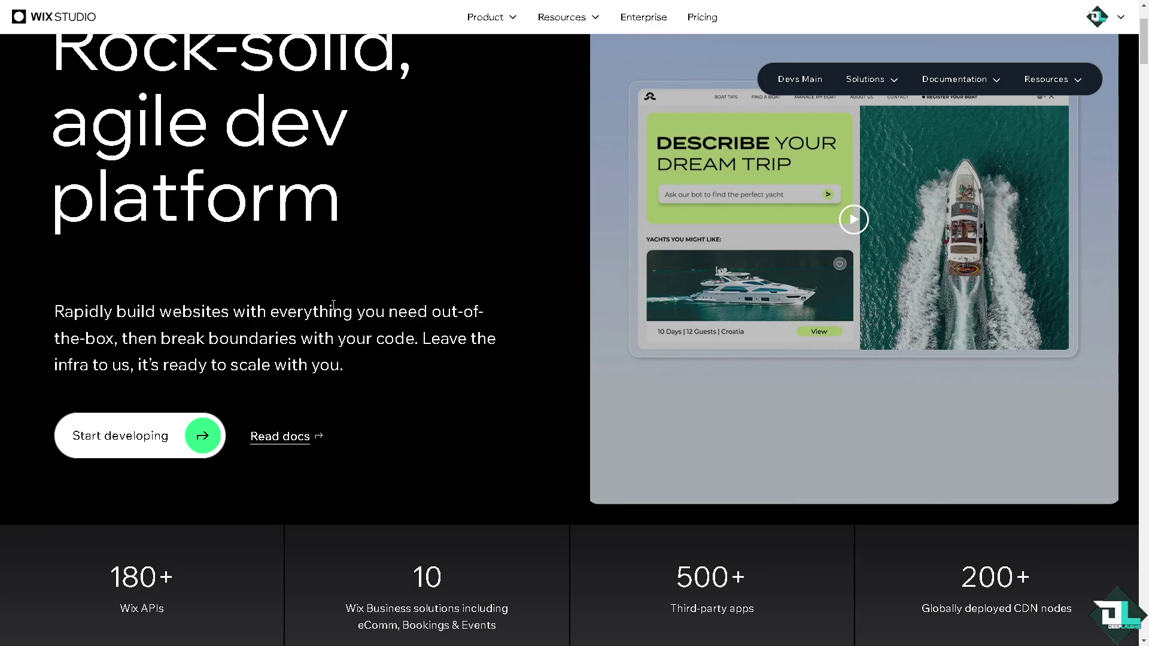
pyautogui.scroll(-3, 334, 305)
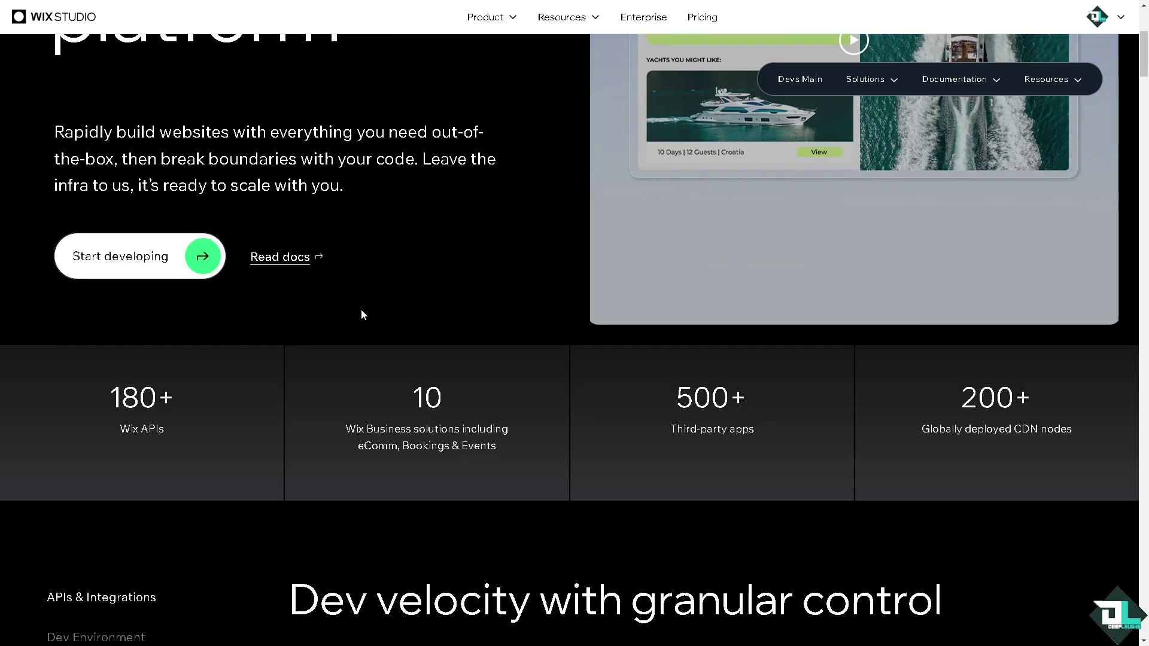
pyautogui.scroll(-2, 362, 315)
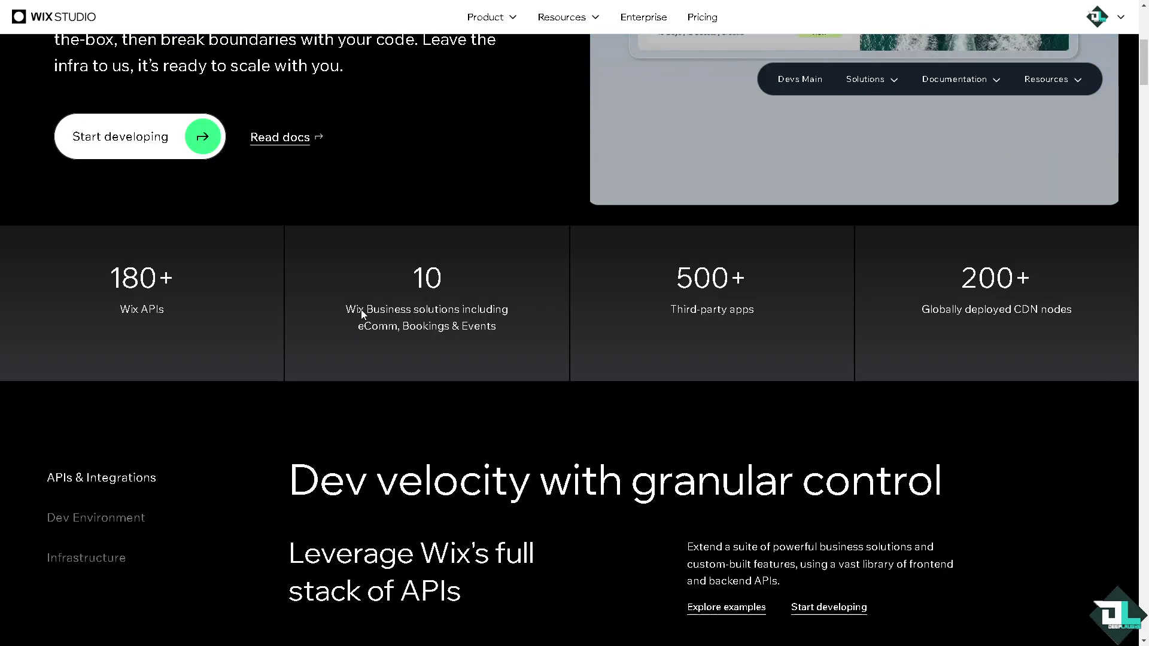
pyautogui.scroll(1, 363, 315)
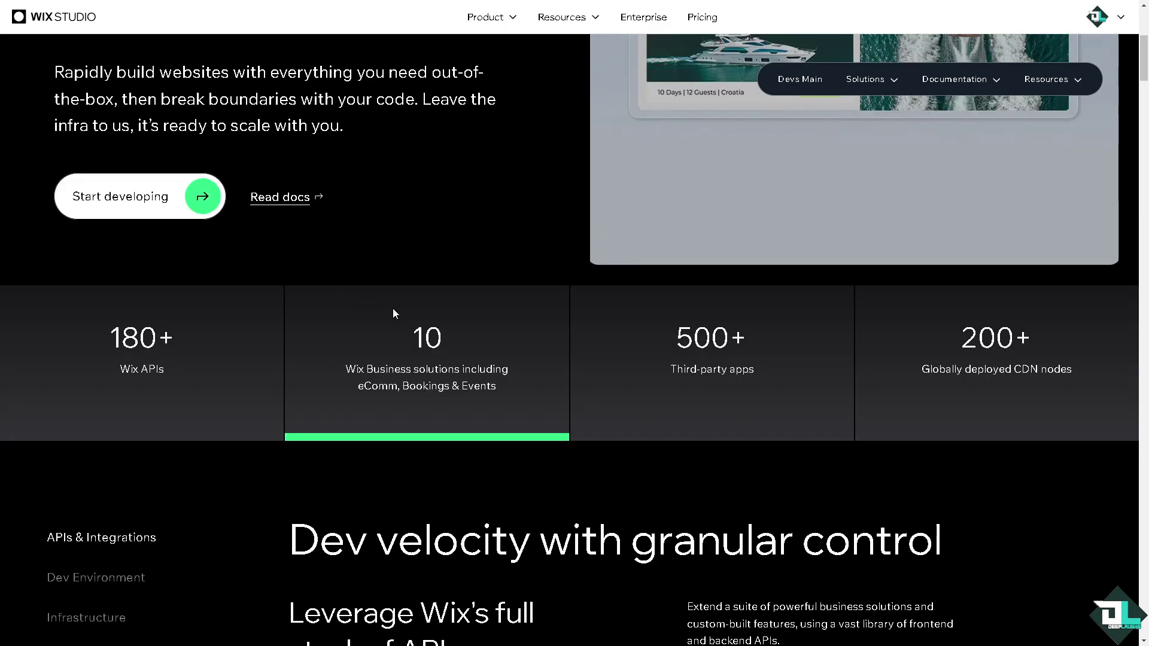
pyautogui.scroll(-1, 407, 321)
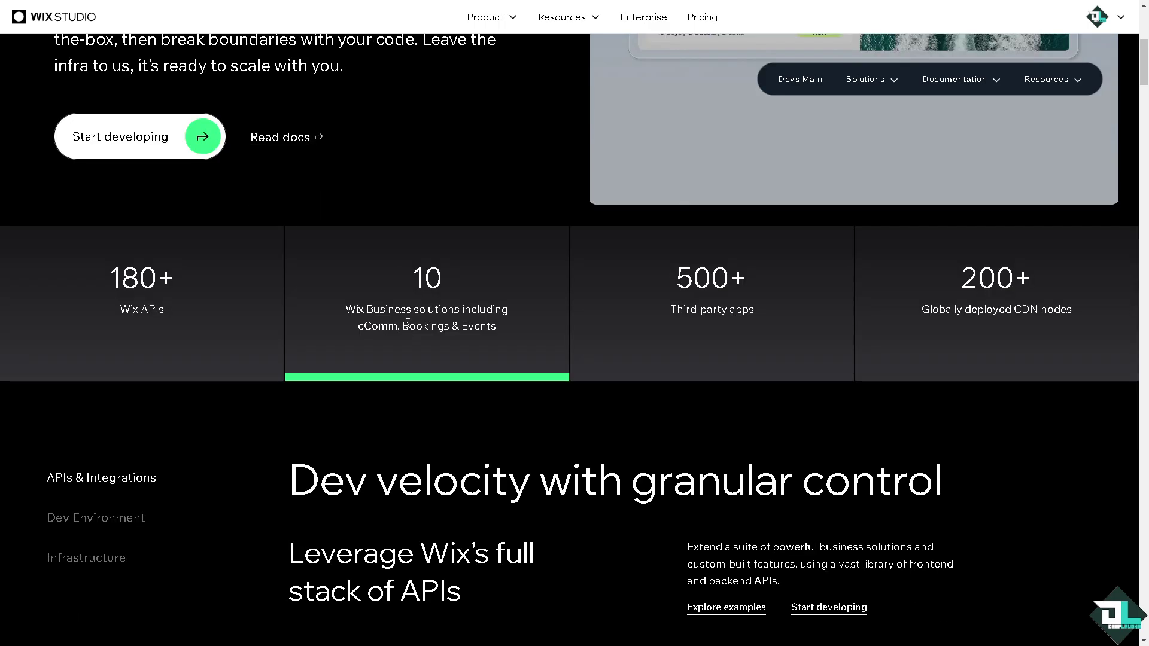
# - Examine the Wix Studio development page from its API examples through integrations to the Dev Environment section
pyautogui.scroll(-3, 407, 323)
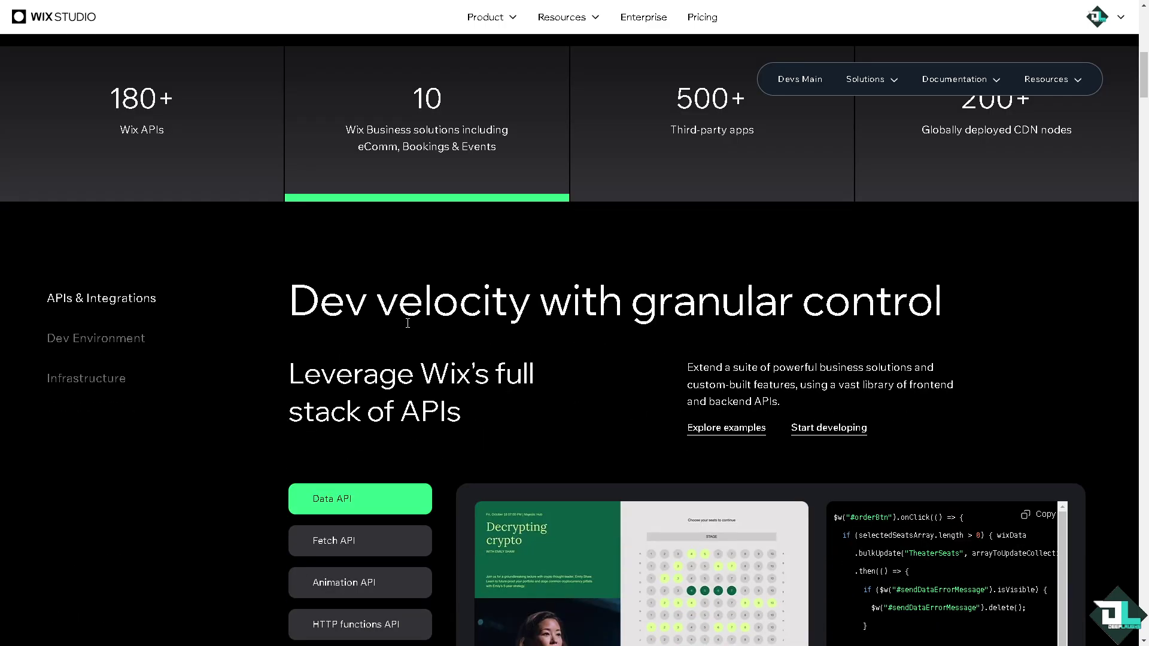
pyautogui.scroll(-1, 408, 323)
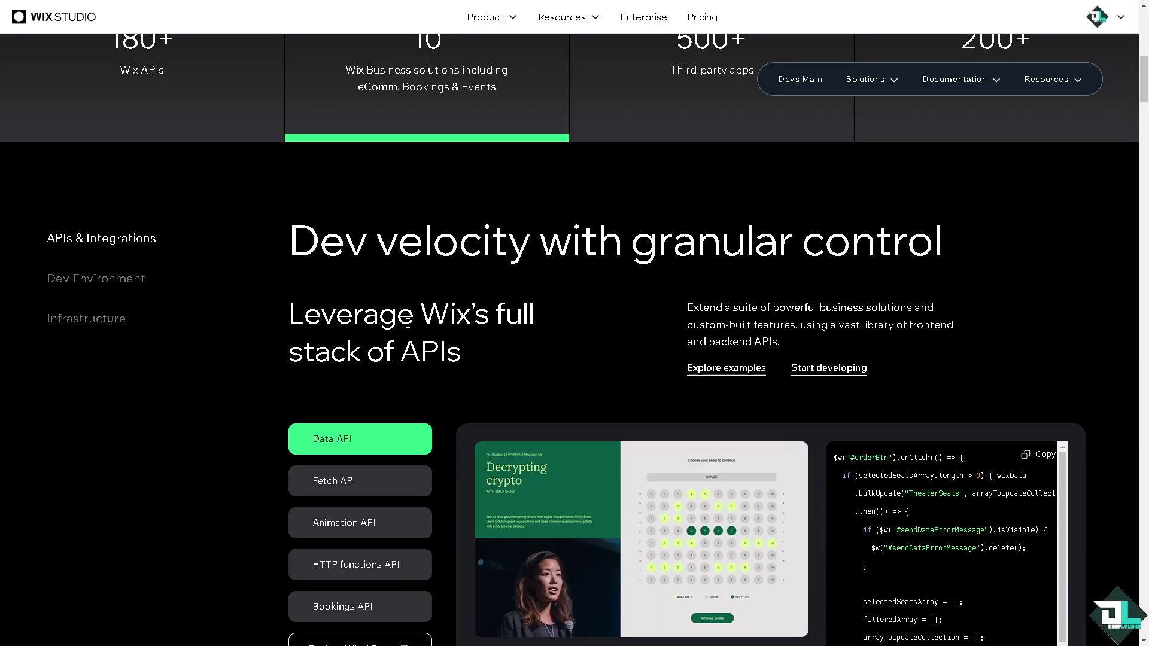
pyautogui.scroll(-3, 408, 323)
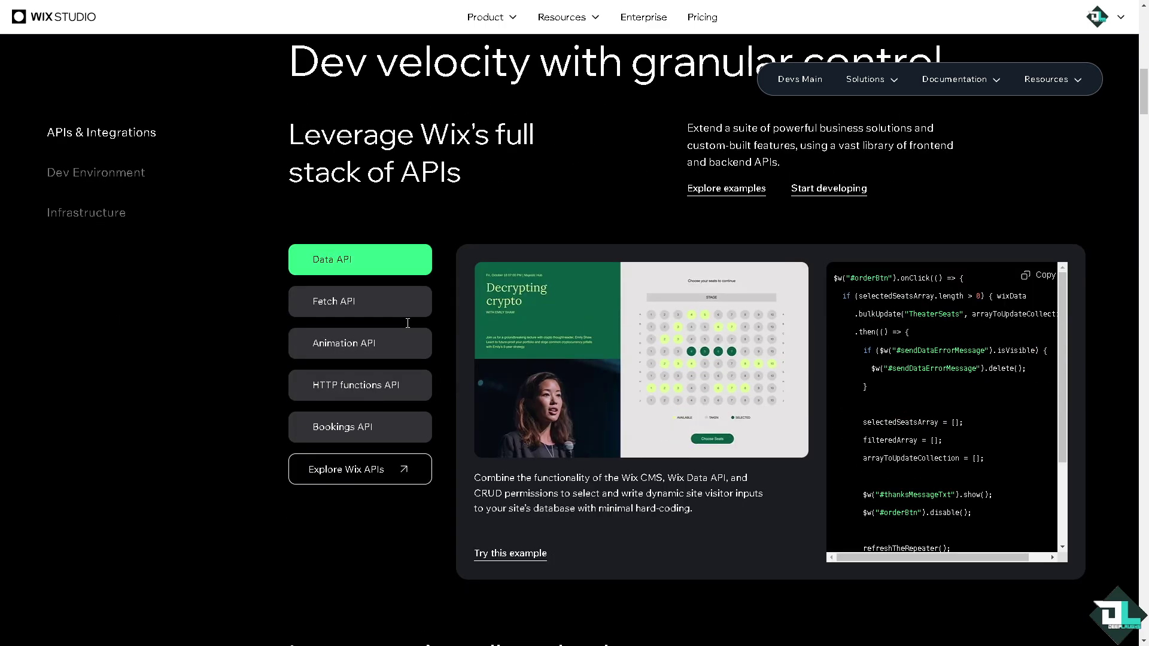
pyautogui.scroll(-10, 408, 323)
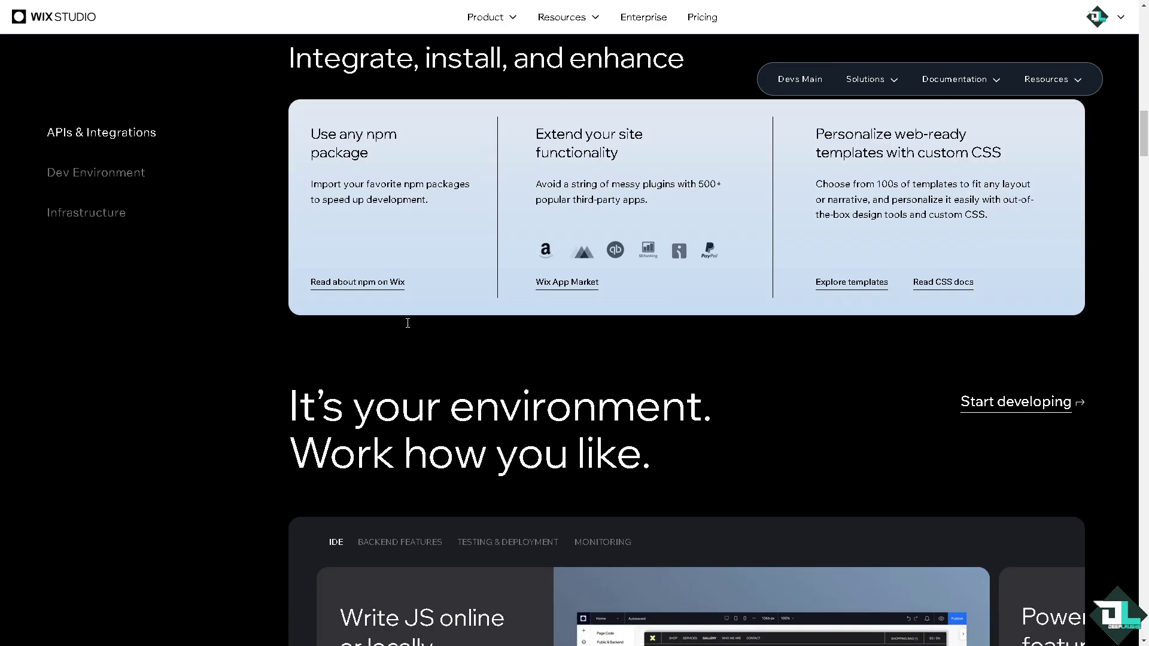
pyautogui.scroll(-2, 408, 323)
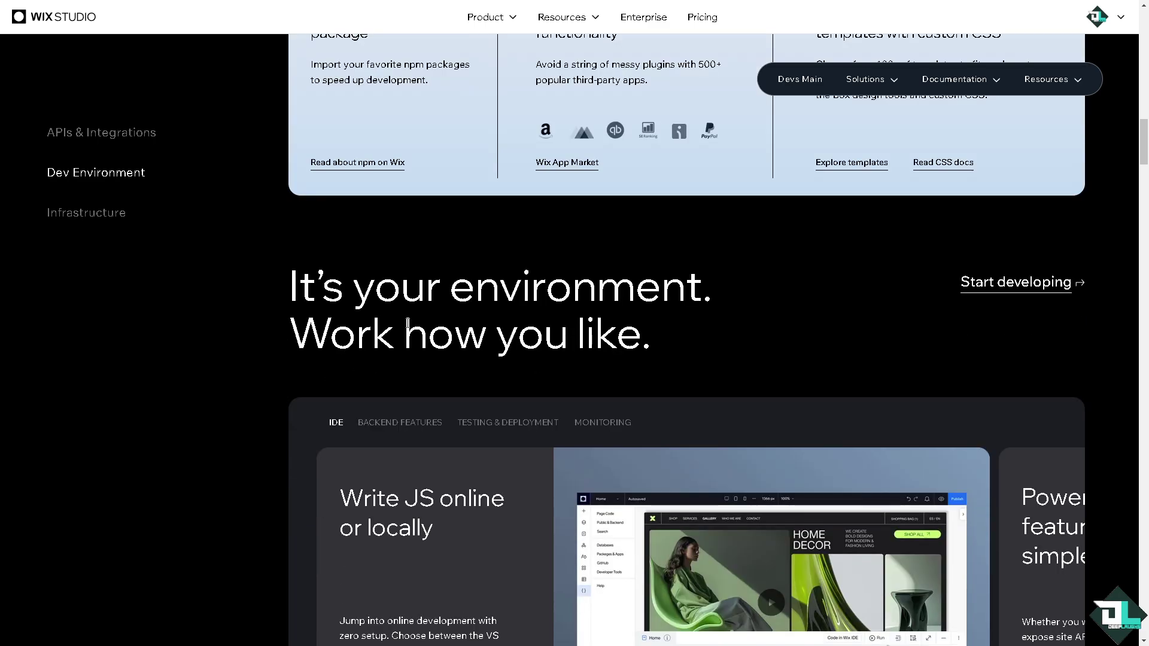
pyautogui.scroll(-2, 407, 323)
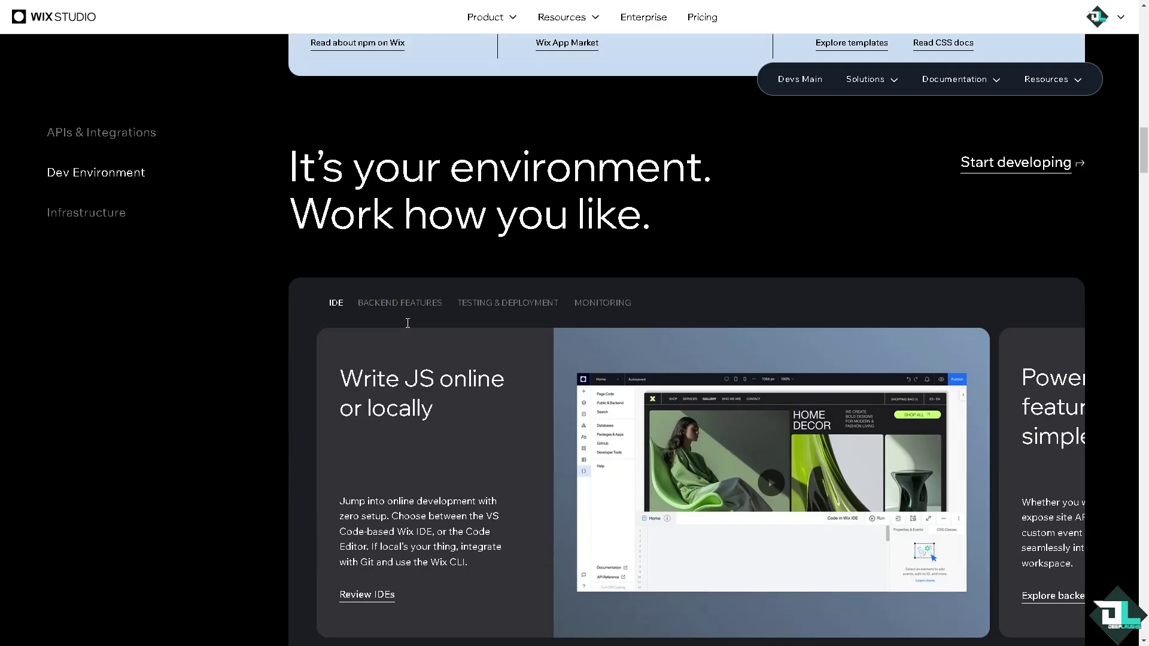
pyautogui.scroll(-2, 408, 324)
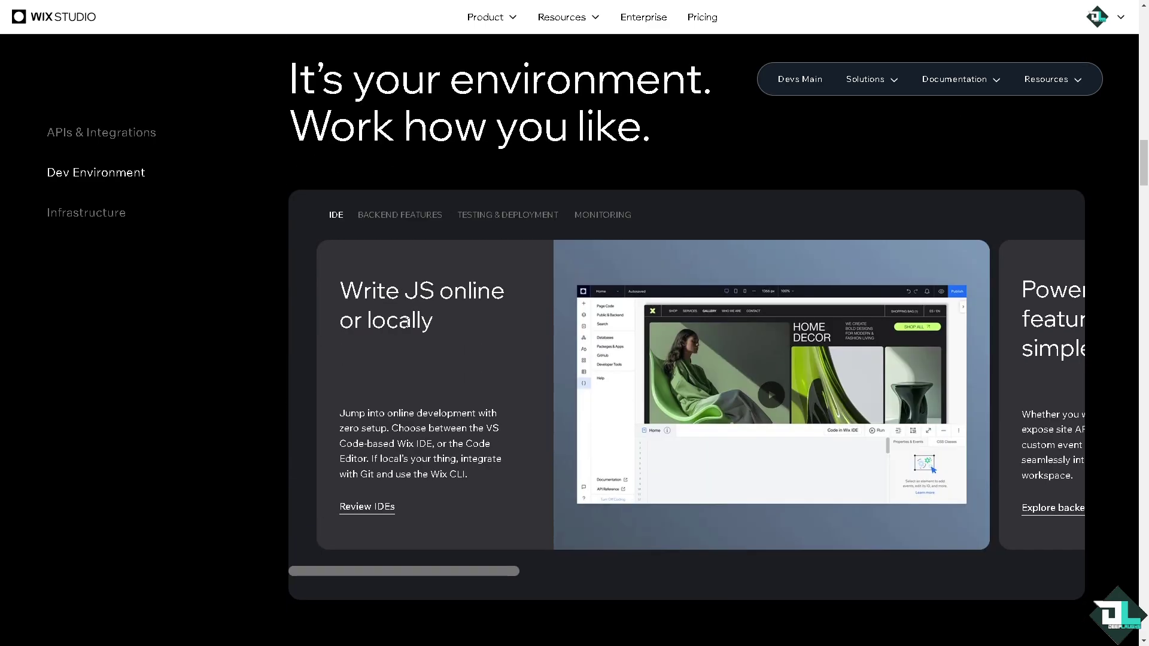
pyautogui.scroll(-3, 408, 323)
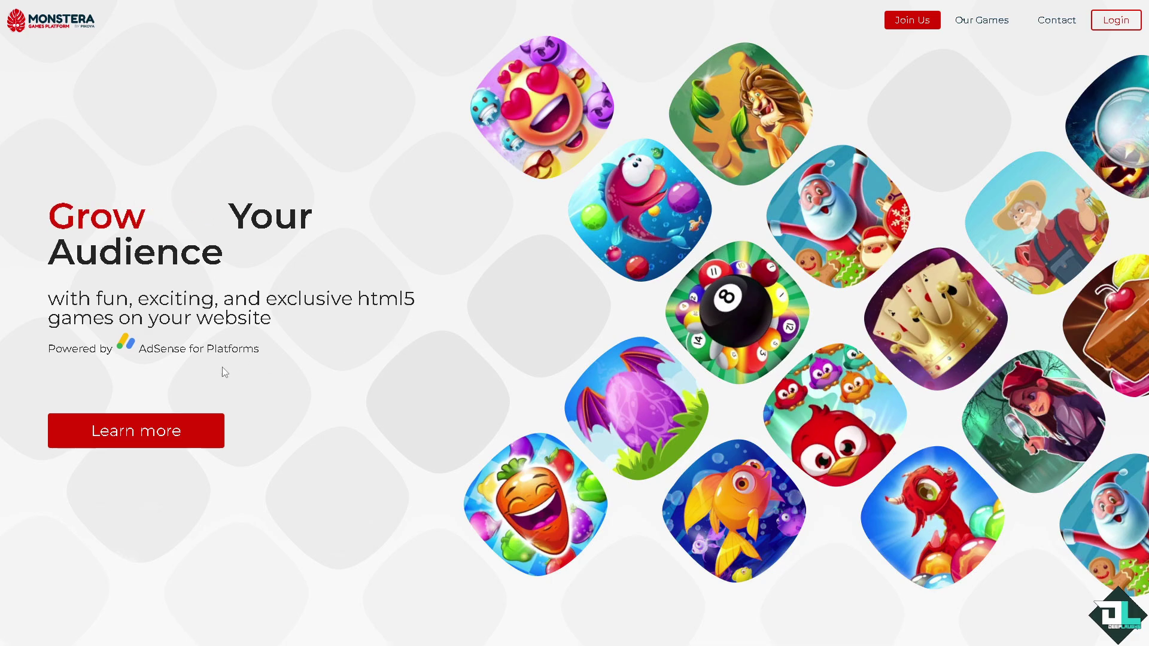
# - Review the Monstera Games Platform's features for publishers and open its option to start monetizing
pyautogui.scroll(-12, 216, 395)
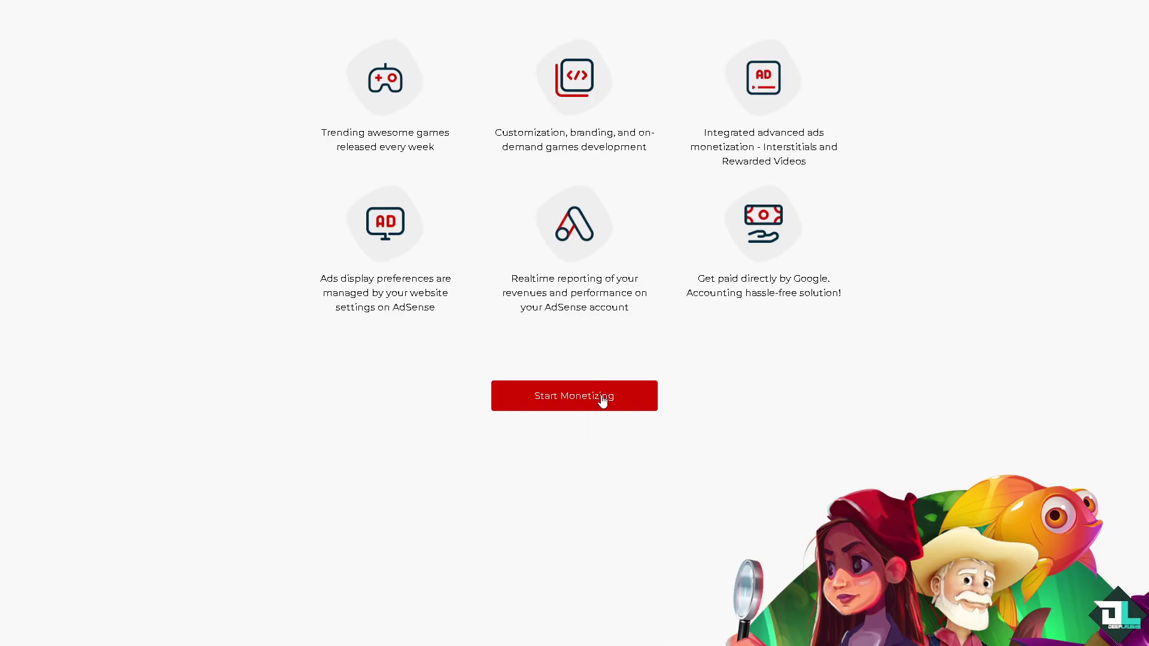
pyautogui.scroll(12, 169, 436)
pyautogui.scroll(-10, 169, 436)
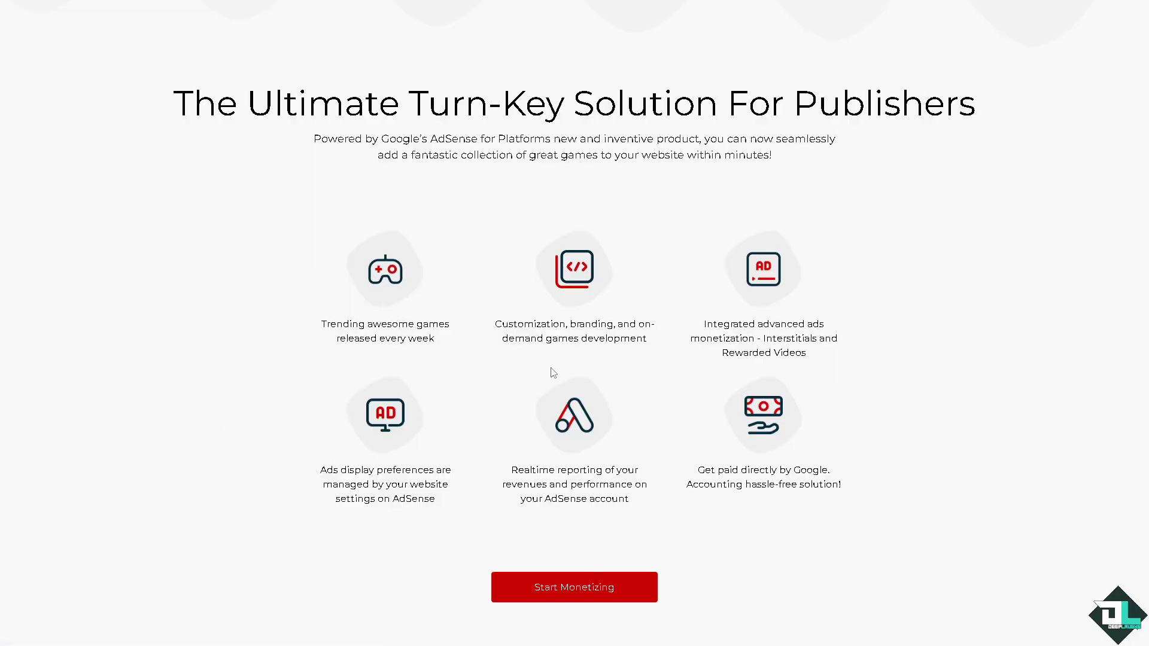
pyautogui.click(535, 586)
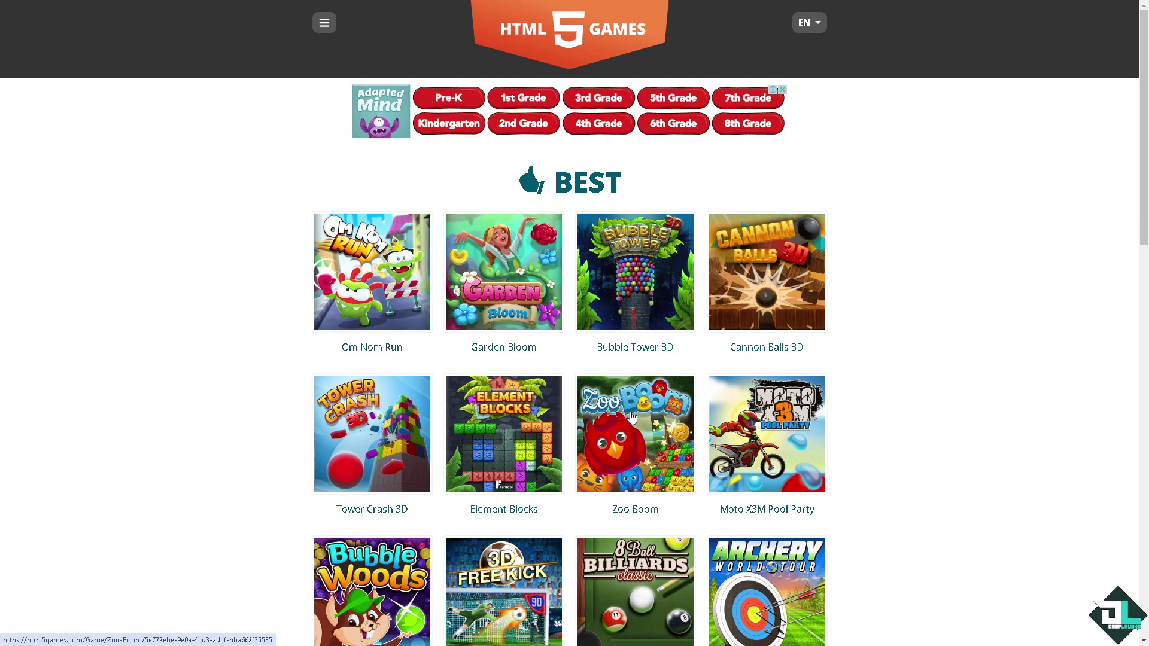
# - Open Zoo Boom on the HTML5 Games site and copy its game link for placing on a website
pyautogui.click(620, 394)
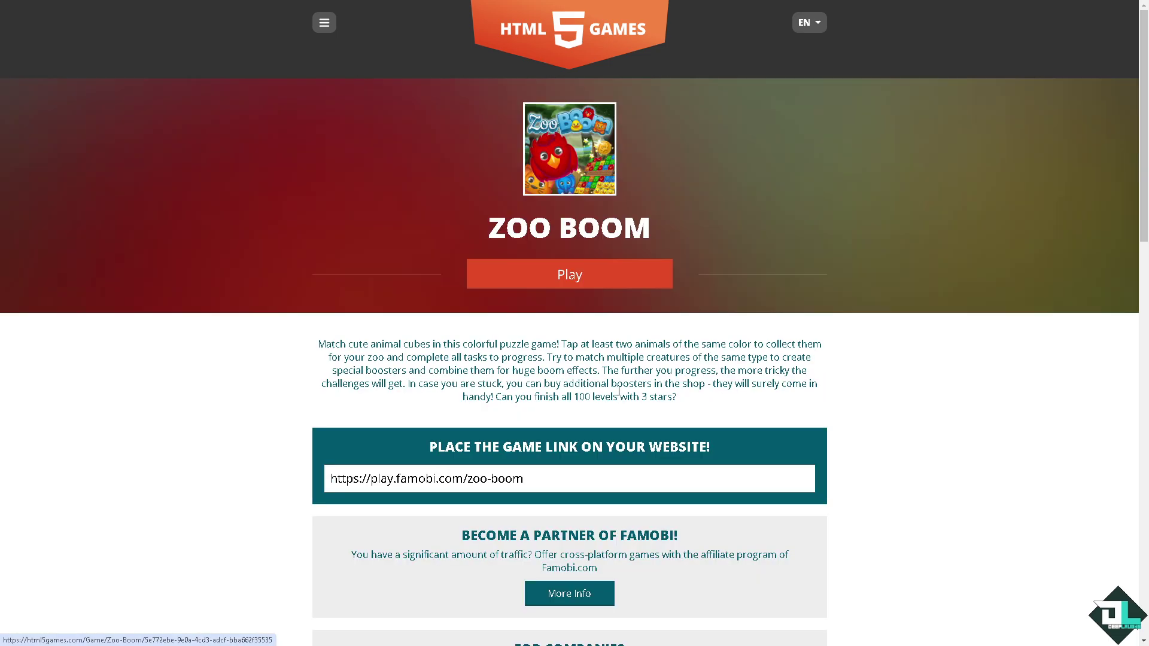
pyautogui.scroll(-2, 560, 385)
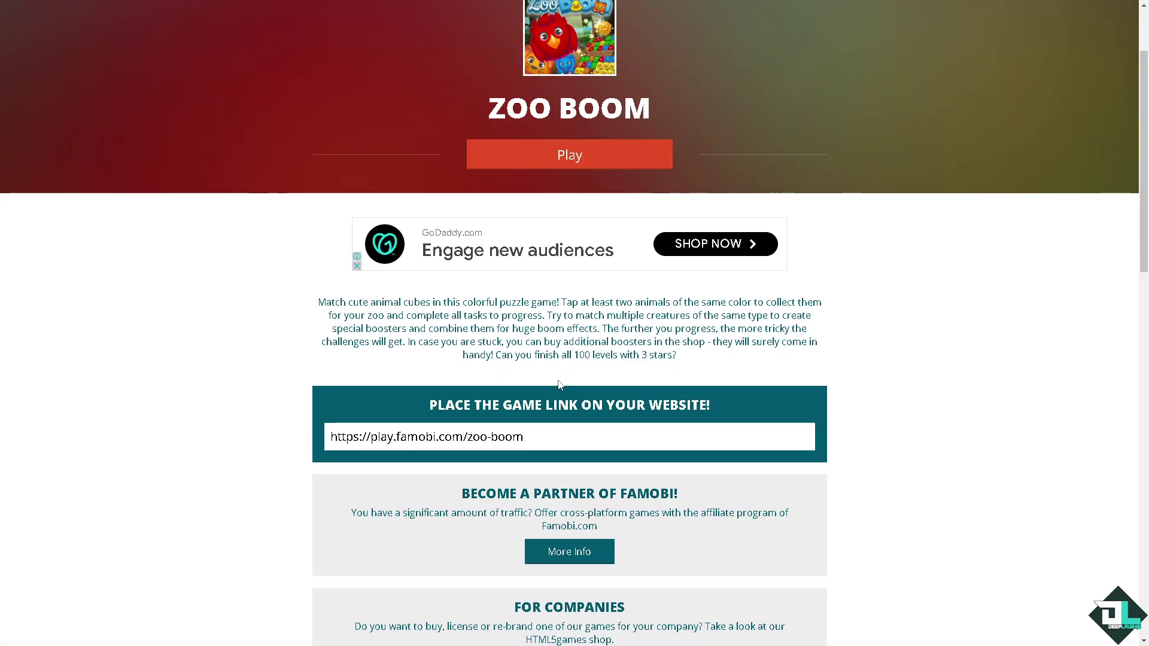
pyautogui.click(547, 437)
pyautogui.hotkey('ctrl', 'c')
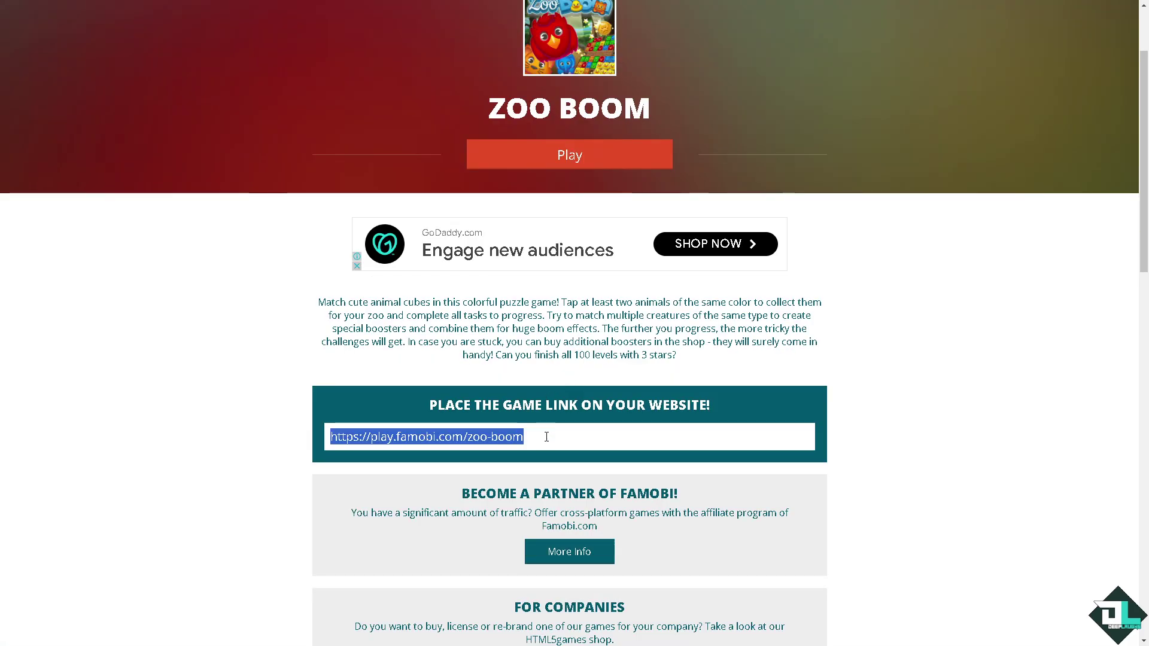
pyautogui.rightClick(504, 437)
pyautogui.click(515, 447)
pyautogui.click(198, 449)
# - Open the Famobi partner information from the Zoo Boom page and read the Affiliate Partner Program description
pyautogui.scroll(-1, 208, 446)
pyautogui.scroll(-1, 208, 446)
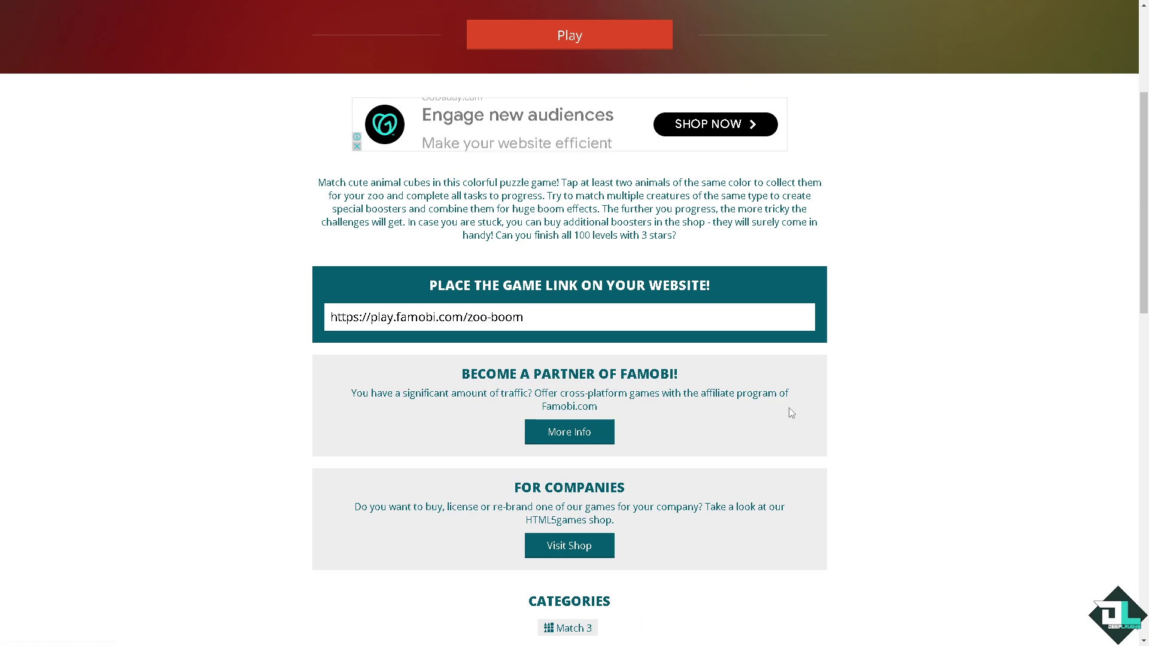
pyautogui.click(589, 431)
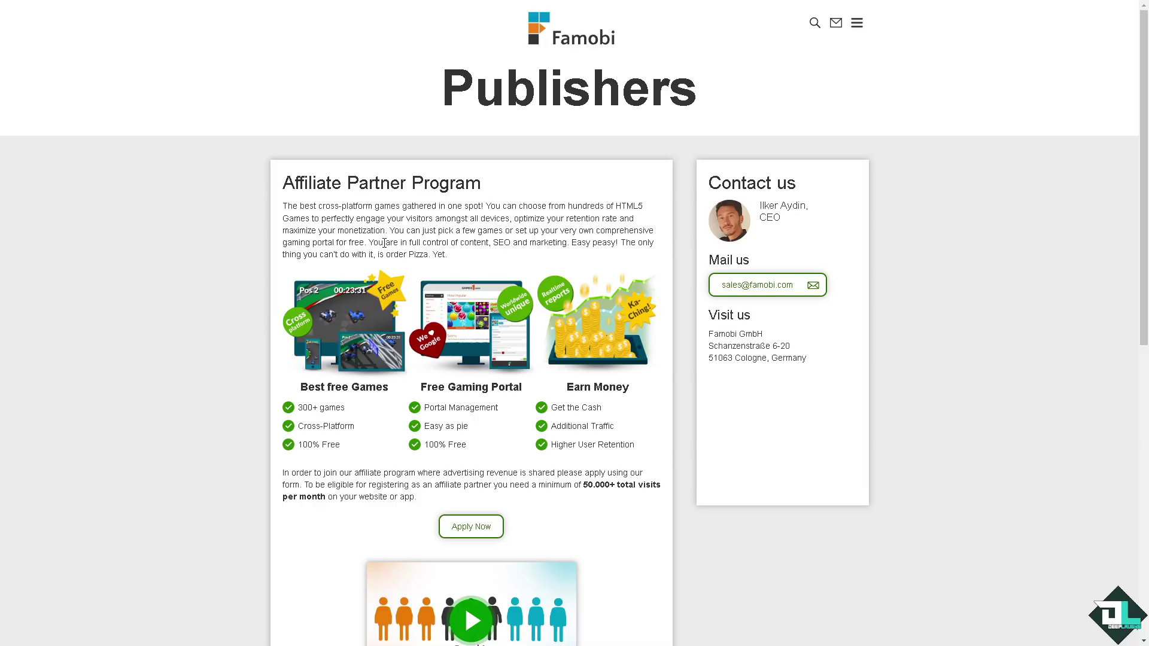
pyautogui.click(574, 369)
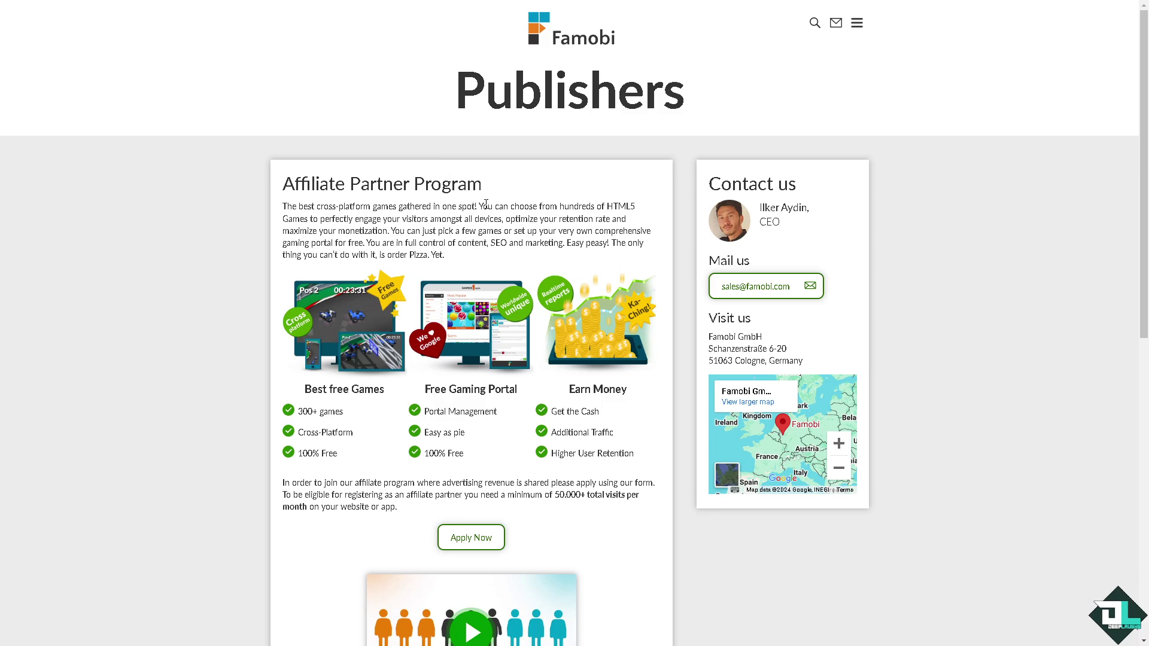
pyautogui.scroll(-1, 486, 204)
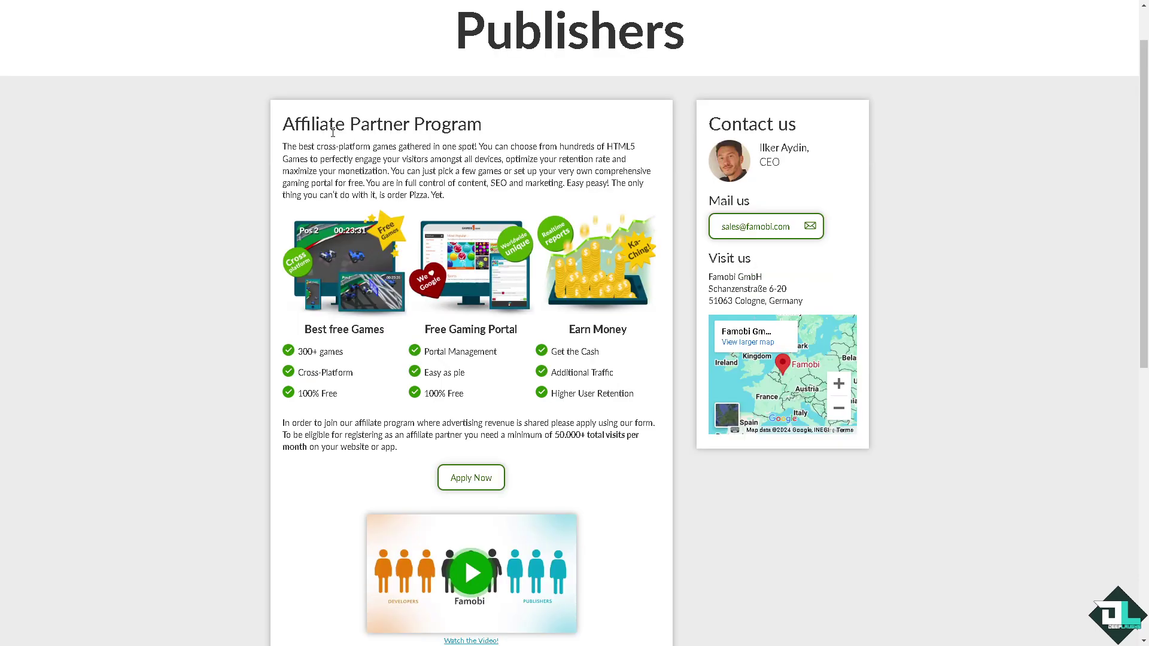
pyautogui.moveTo(290, 123); pyautogui.dragTo(452, 123)
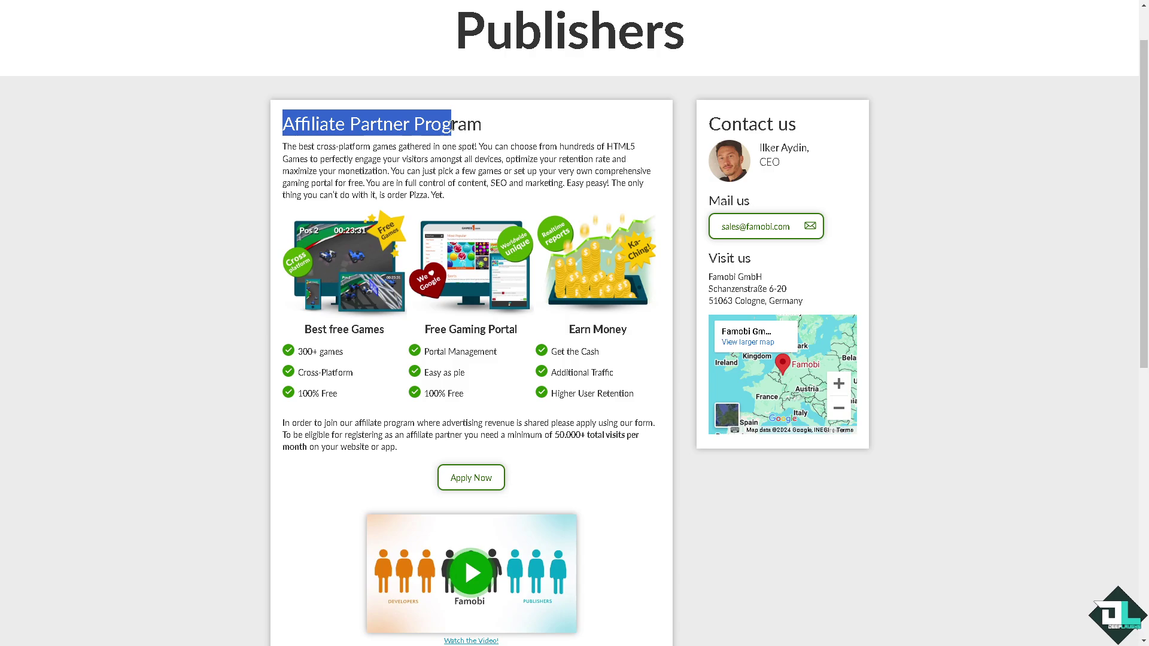
pyautogui.click(523, 133)
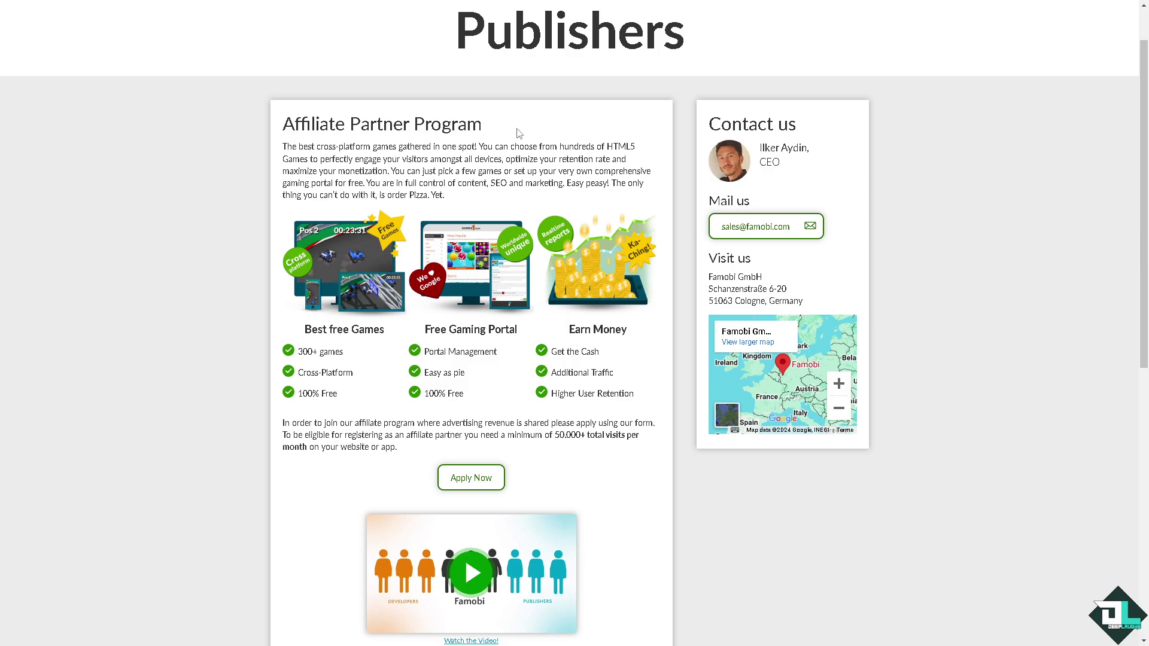
# - Open the application form for Famobi's Affiliate Program and review its fields
pyautogui.click(487, 477)
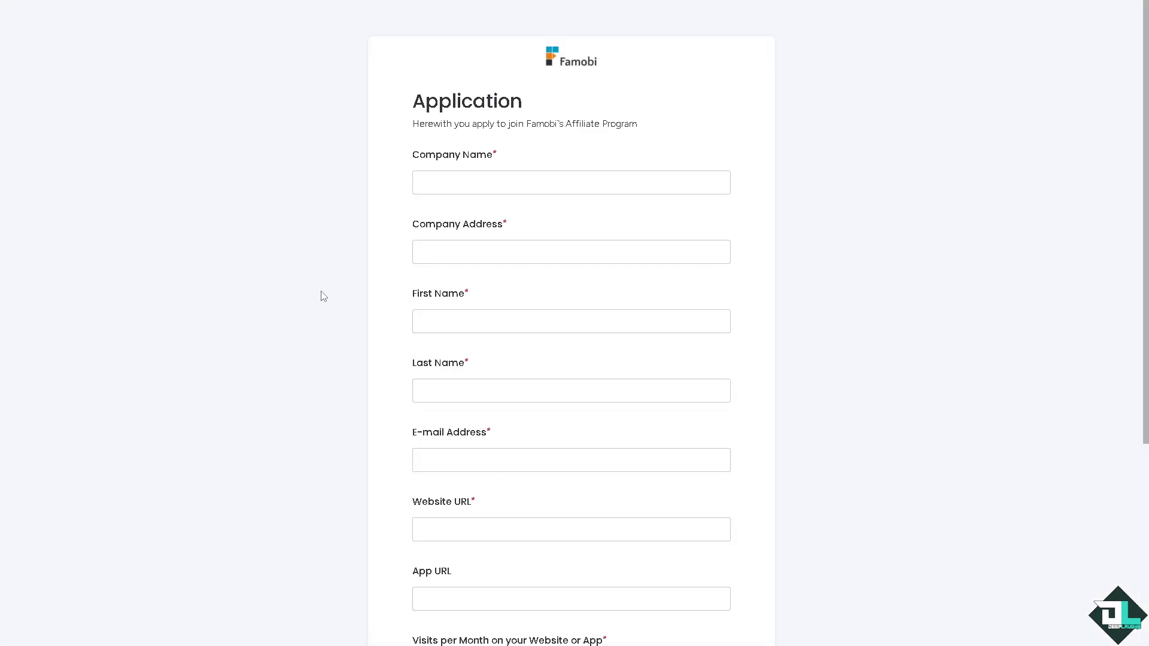
pyautogui.scroll(-3, 328, 294)
pyautogui.scroll(-2, 328, 294)
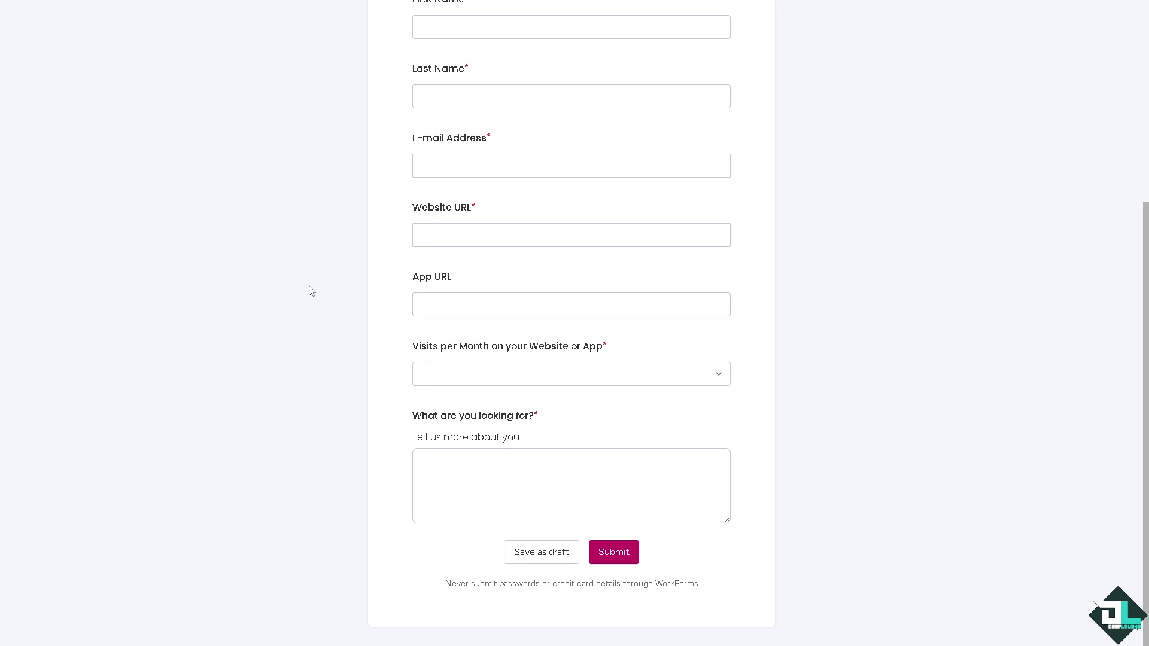
pyautogui.scroll(5, 312, 291)
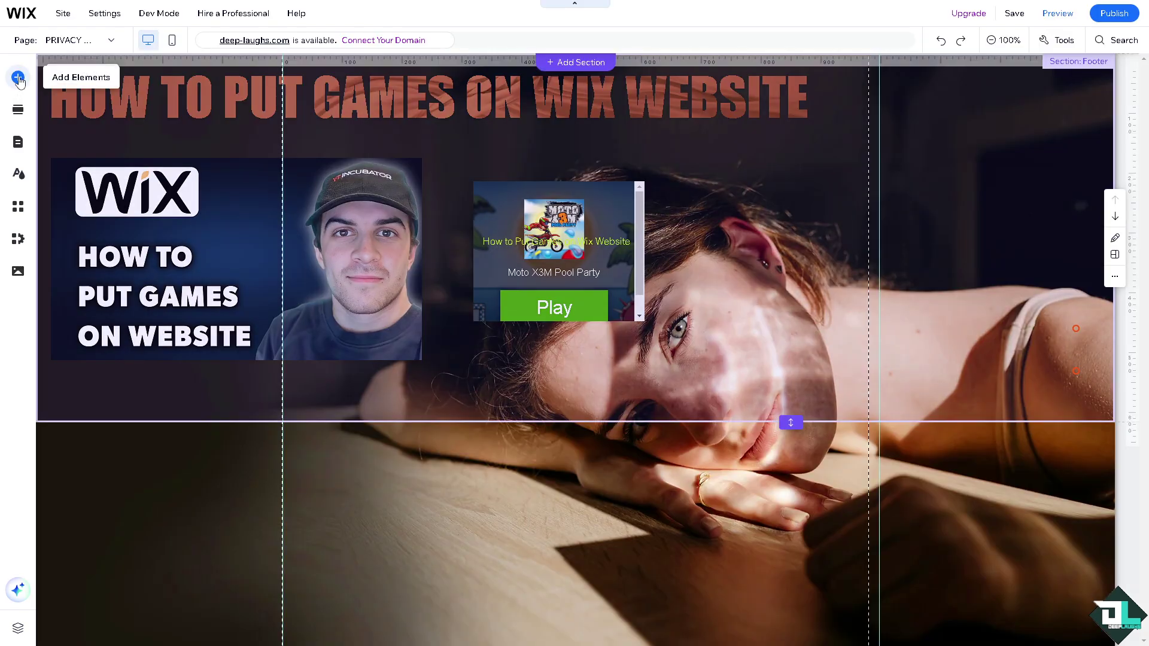
# - In the Wix editor, add an embedded-site element to the page's footer section
pyautogui.click(18, 78)
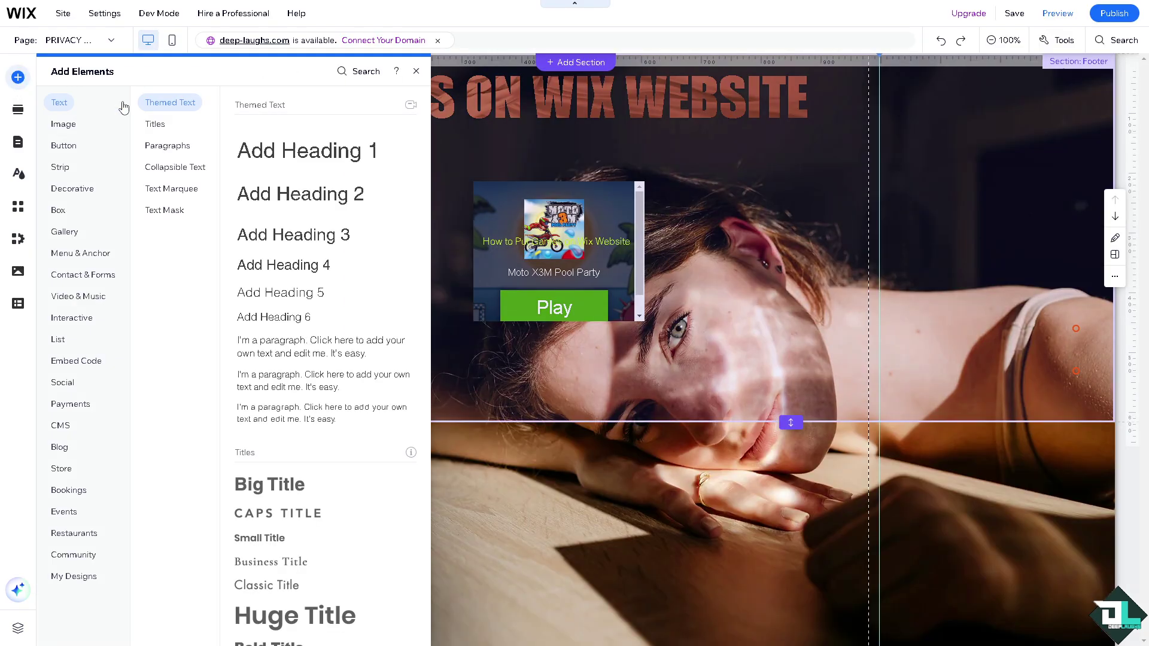
pyautogui.click(90, 362)
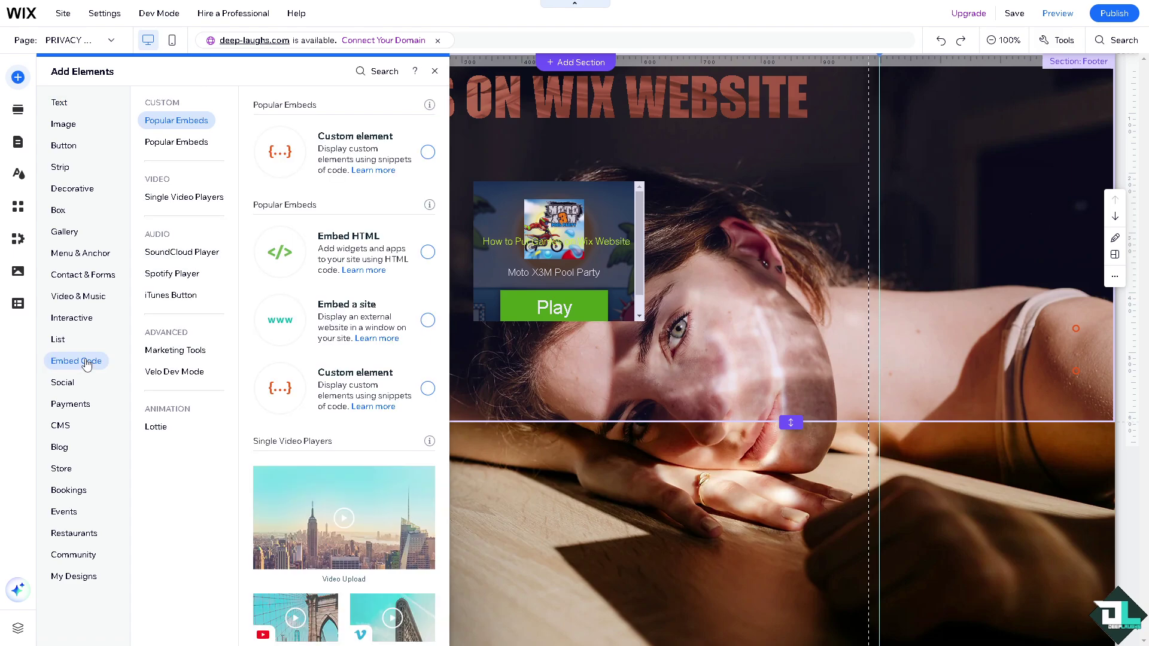
pyautogui.click(345, 314)
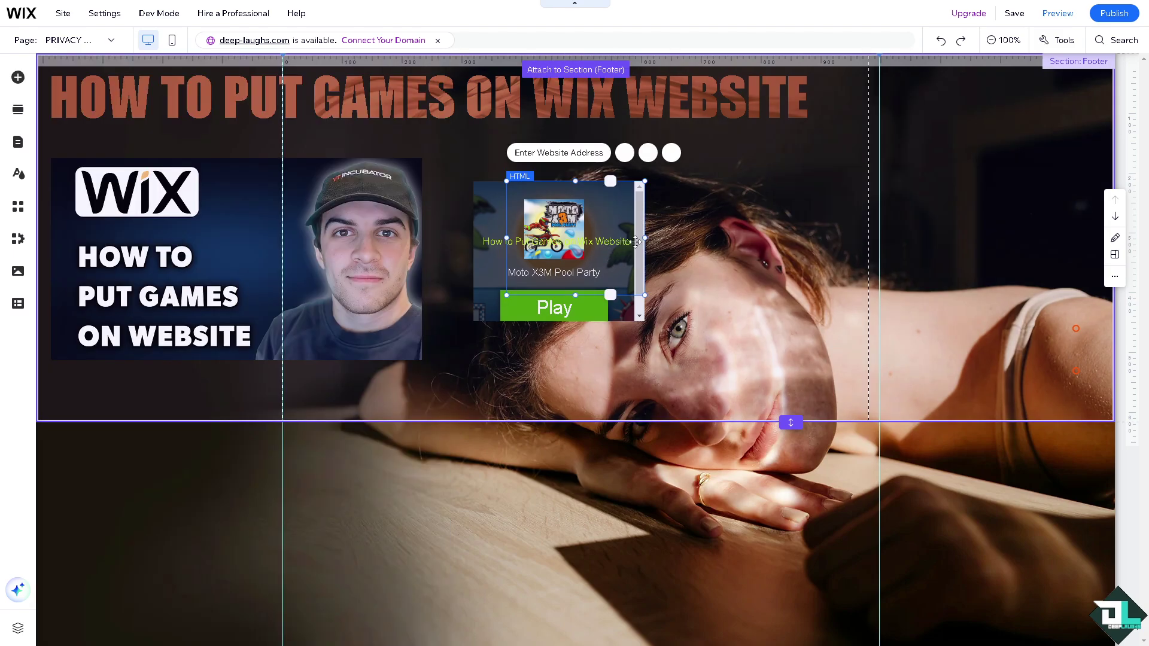
pyautogui.click(625, 153)
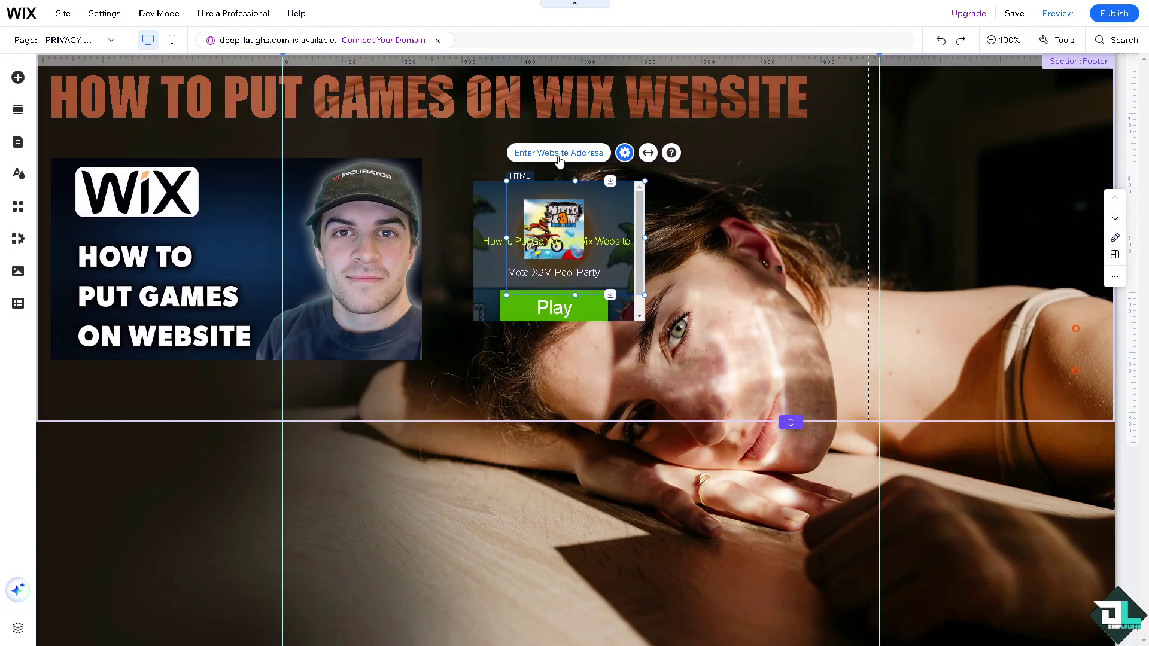
pyautogui.click(757, 320)
pyautogui.hotkey('ctrl', 'v')
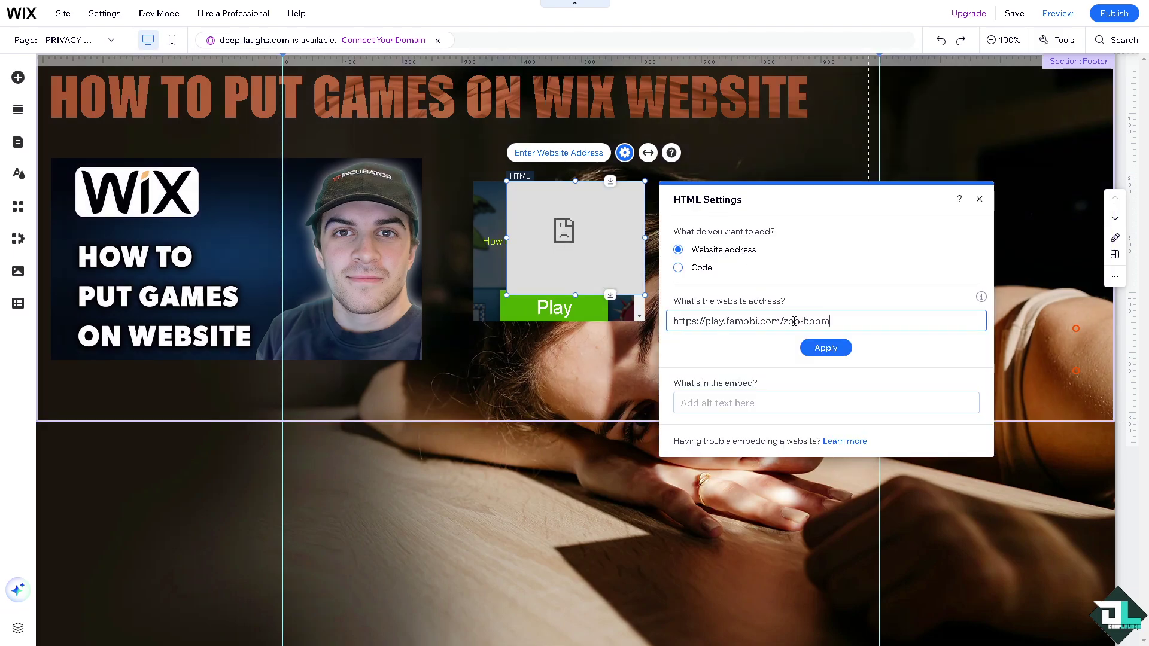
pyautogui.click(833, 353)
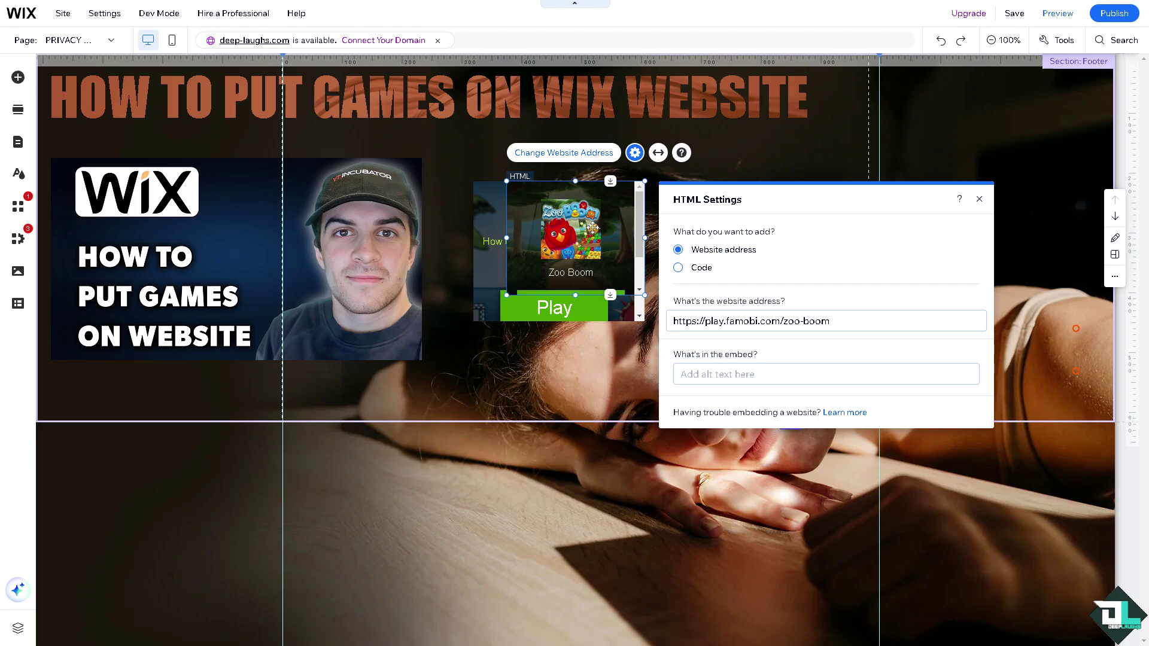
pyautogui.moveTo(571, 213); pyautogui.dragTo(756, 240)
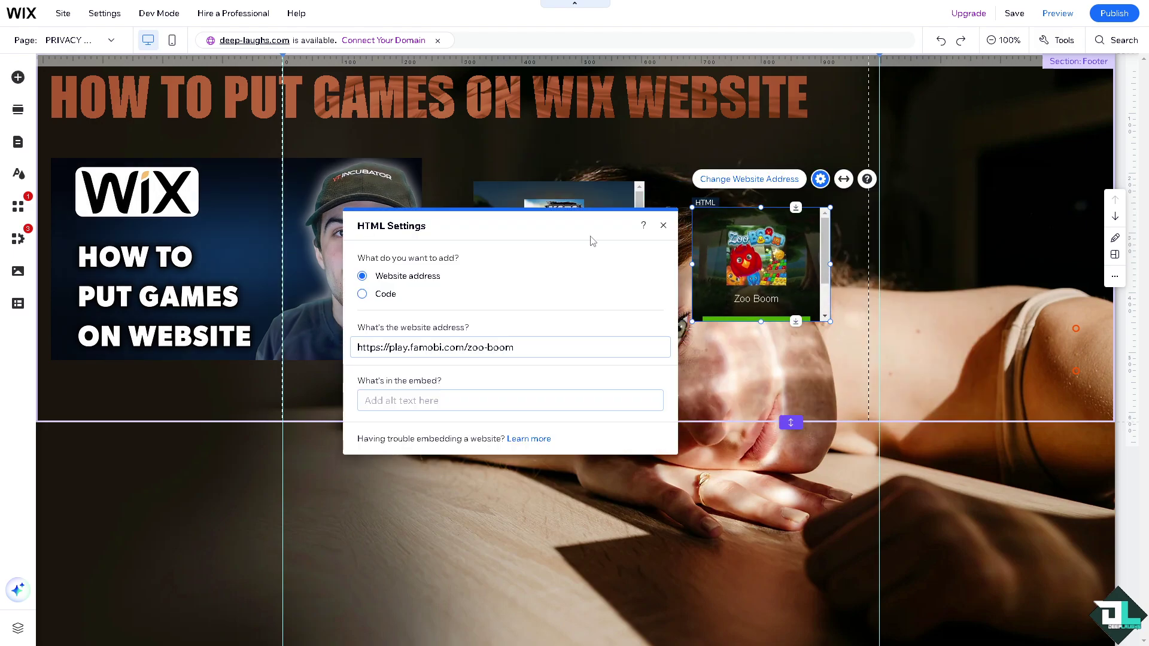
pyautogui.click(662, 225)
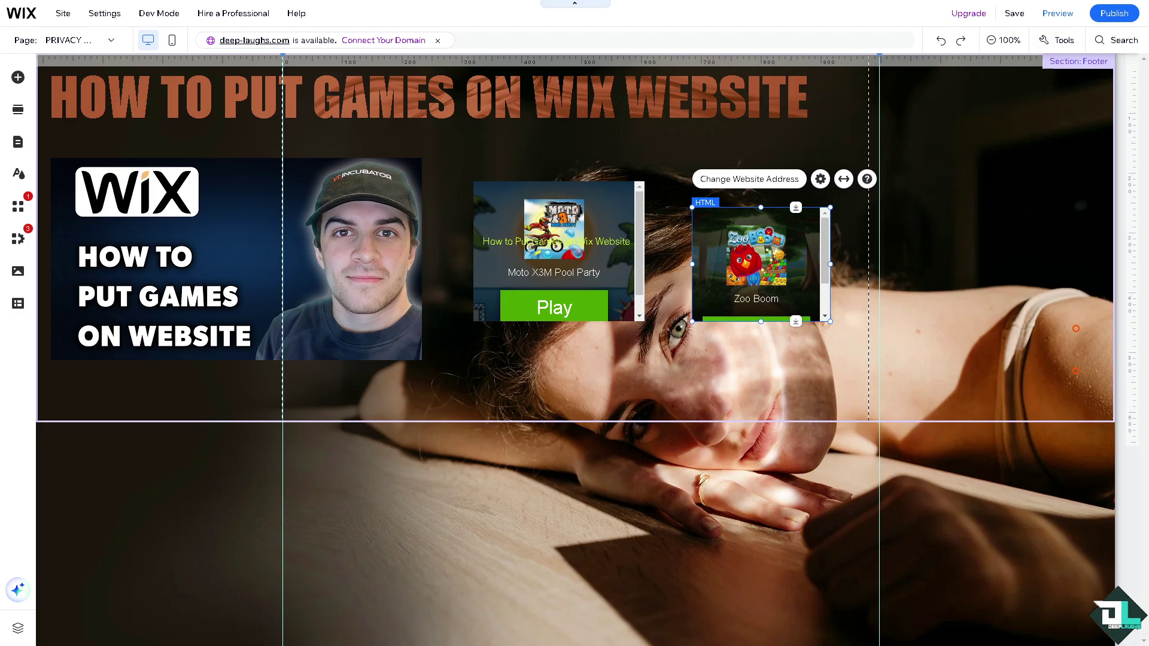